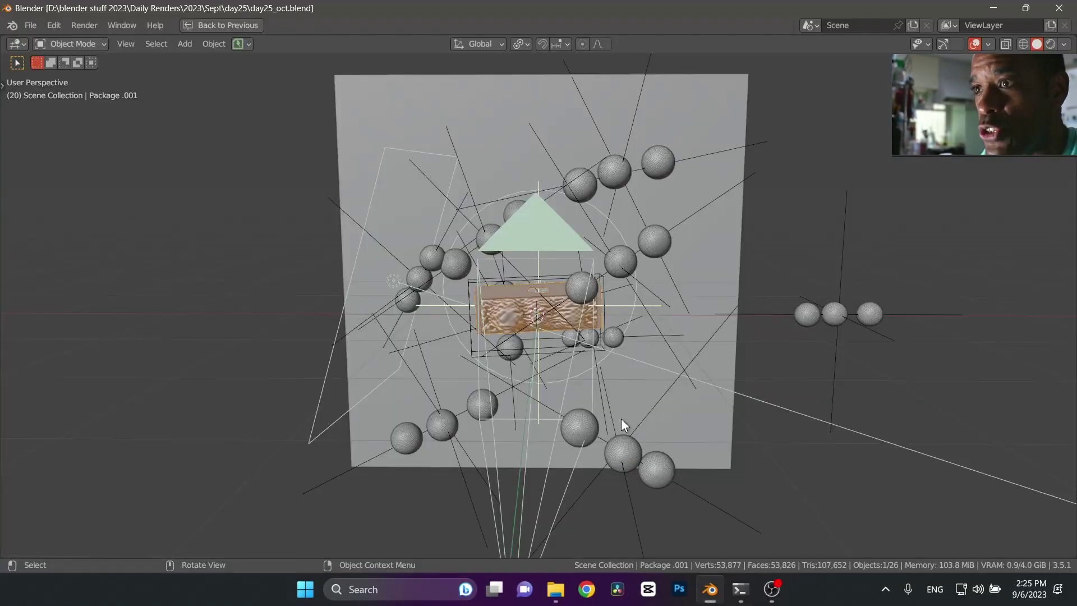
- Examine the package scene from several angles, selecting the set of three balls beside the backdrop
{"action": "middle_click_drag", "start_coordinate": [632, 428], "coordinate": [584, 412]}
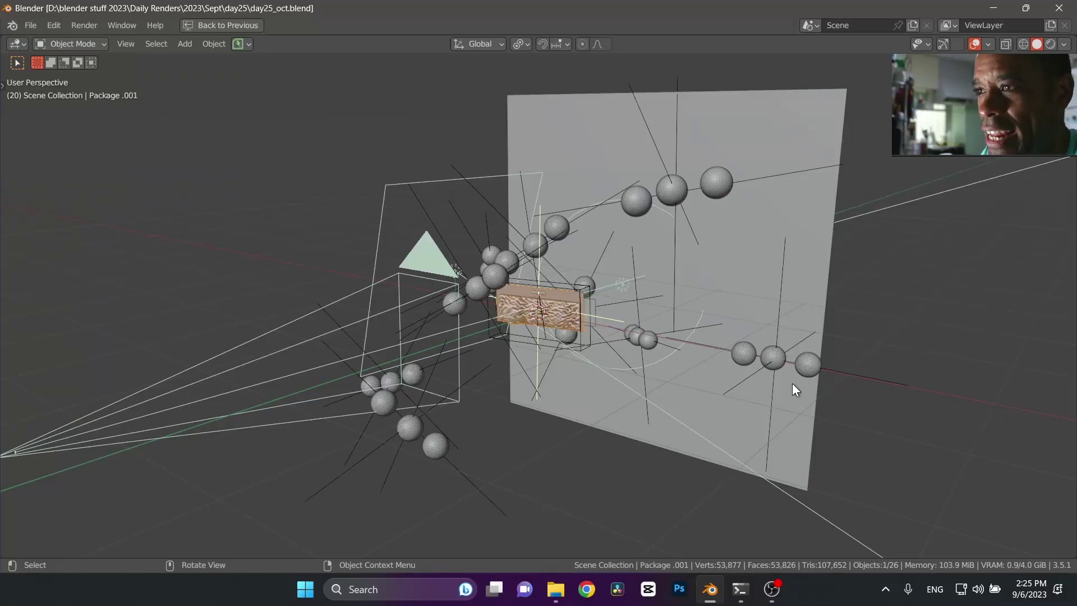
{"action": "middle_click_drag", "start_coordinate": [792, 383], "coordinate": [764, 387]}
{"action": "left_click", "coordinate": [790, 316]}
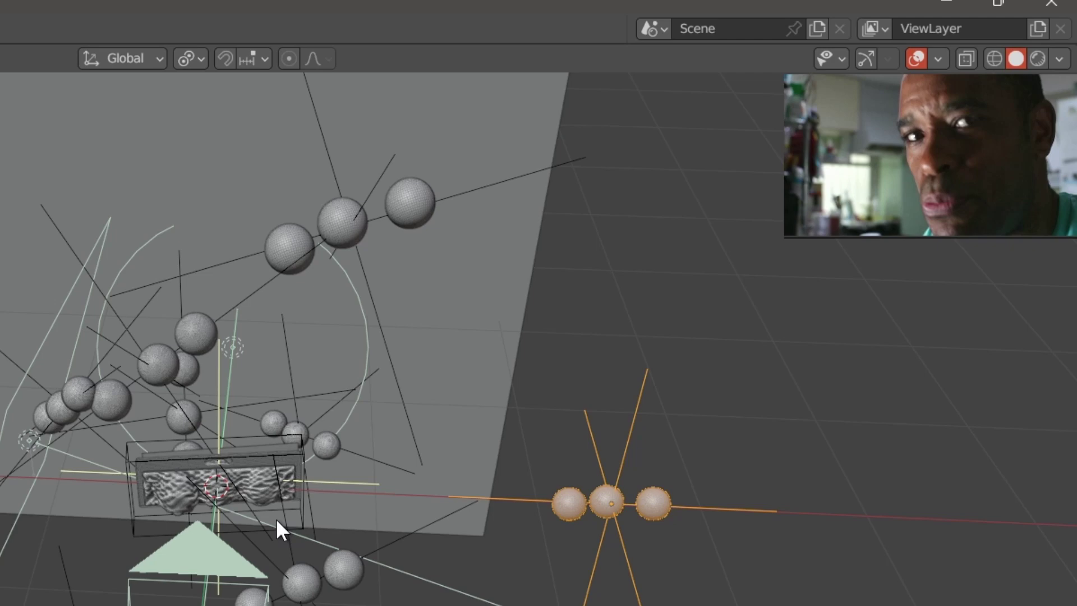
{"action": "middle_click_drag", "start_coordinate": [533, 584], "coordinate": [622, 561]}
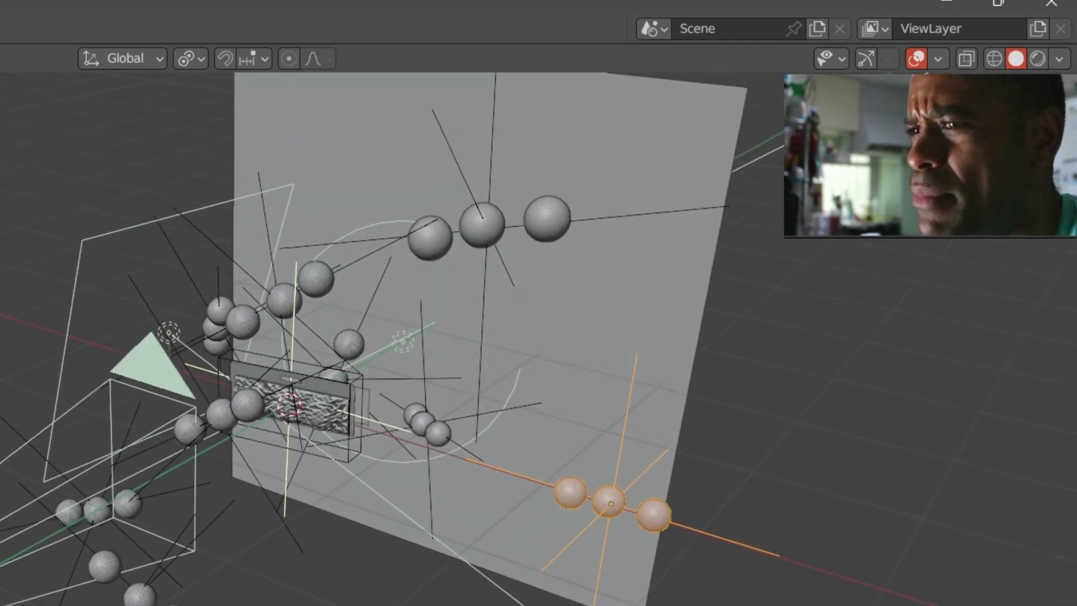
{"action": "middle_click_drag", "start_coordinate": [318, 543], "coordinate": [665, 336]}
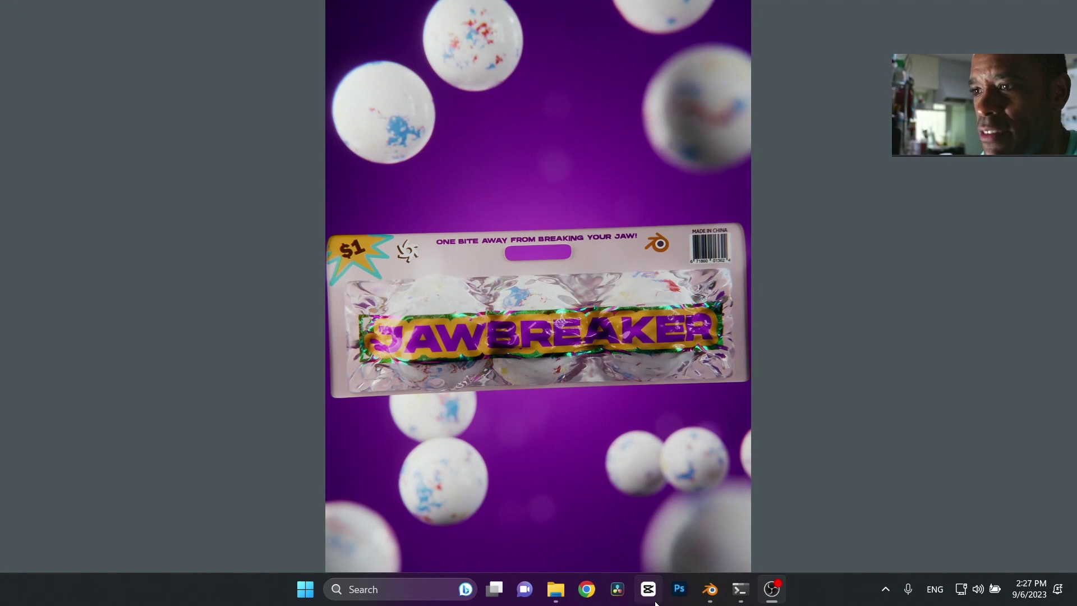
- View the video page of the "vacuum packing in blender" tutorial and return to the Blender scene
{"action": "left_click", "coordinate": [710, 588]}
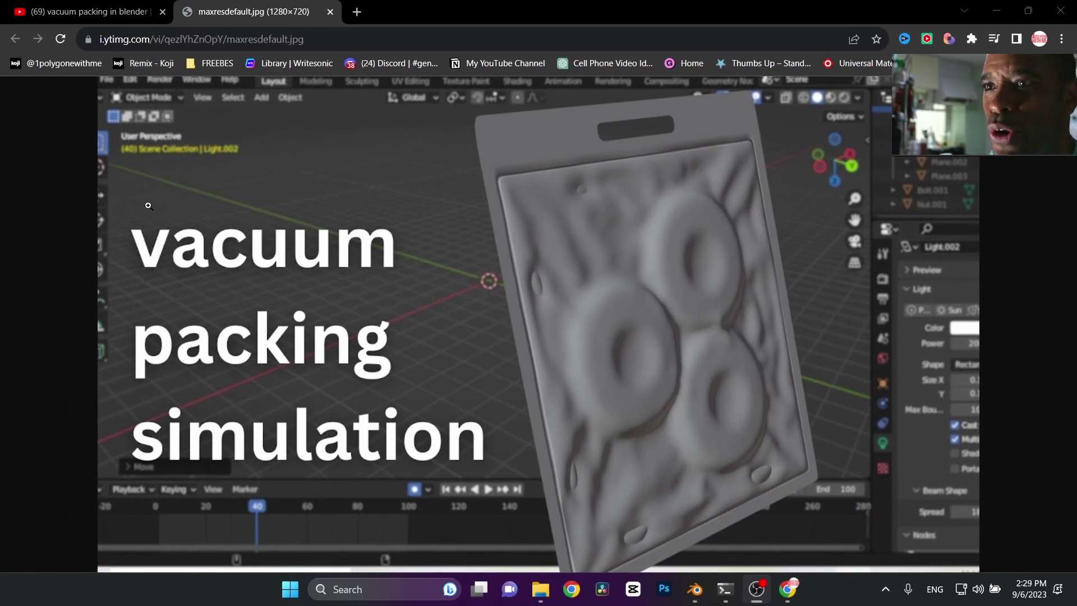
{"action": "left_click", "coordinate": [110, 9]}
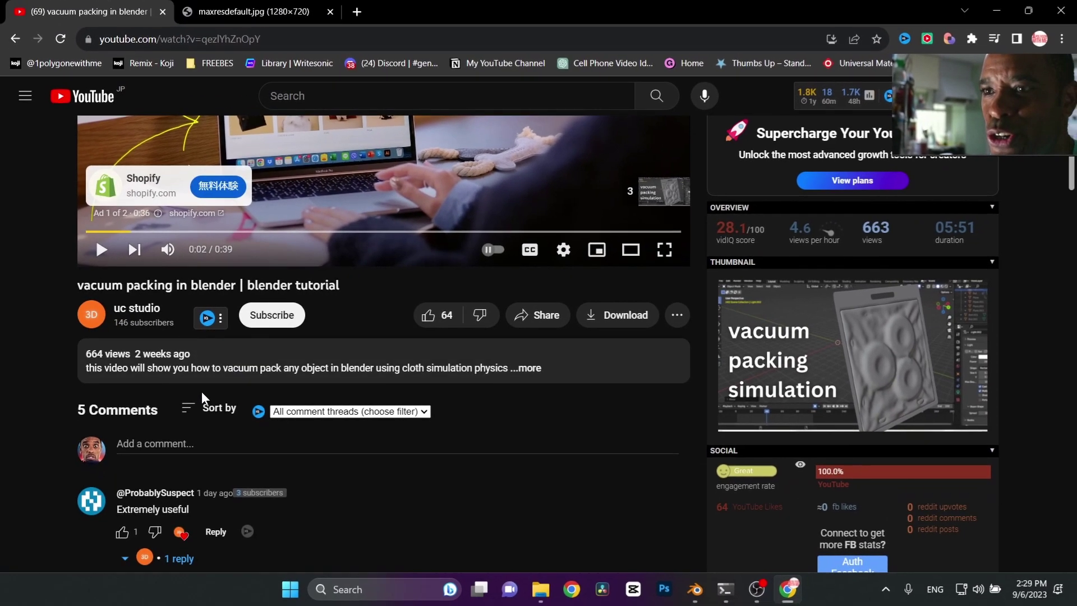
{"action": "key", "text": "alt+Tab"}
- Select the large backdrop plane behind the package and view the scene from the front
{"action": "mouse_move", "coordinate": [525, 421]}
{"action": "middle_mouse_down"}
{"action": "mouse_move", "coordinate": [547, 453]}
{"action": "mouse_move", "coordinate": [528, 440]}
{"action": "middle_mouse_up"}
{"action": "middle_click_drag", "start_coordinate": [589, 416], "coordinate": [430, 331]}
{"action": "left_click", "coordinate": [365, 377]}
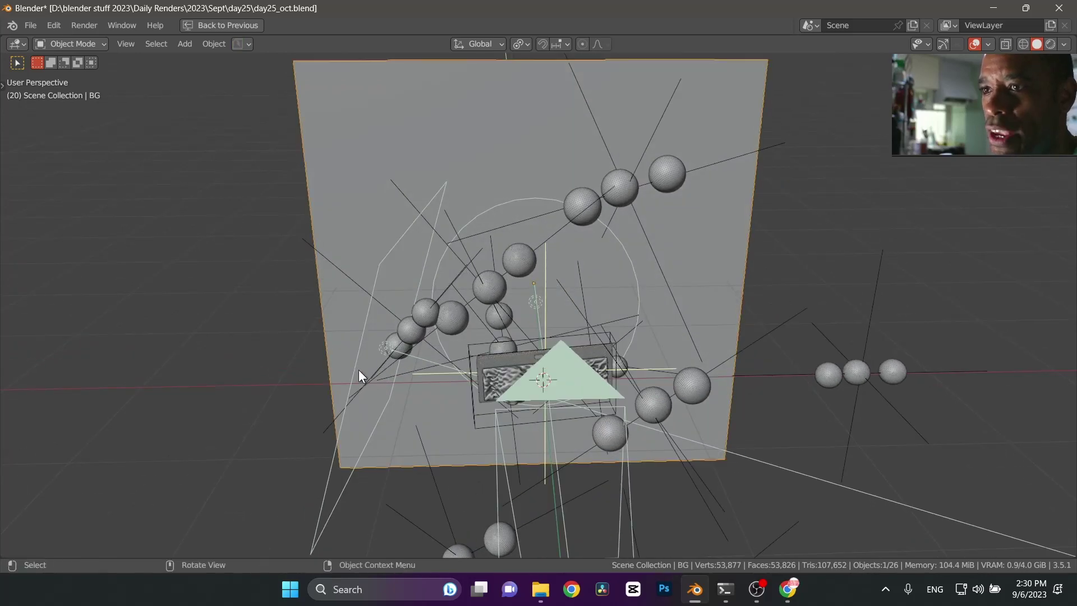
{"action": "middle_click_drag", "start_coordinate": [360, 375], "coordinate": [381, 342]}
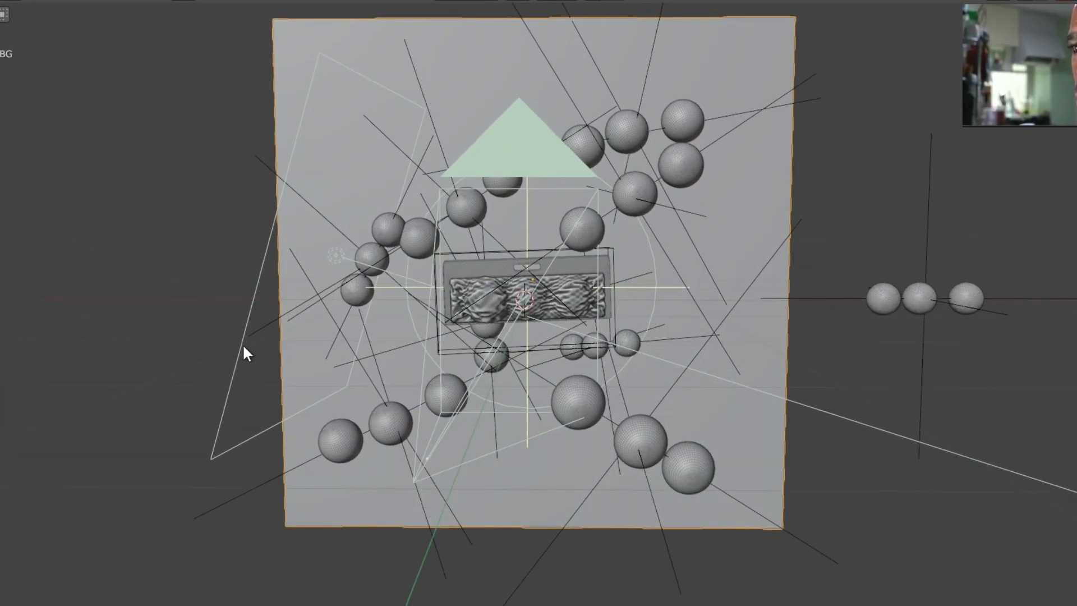
- Select the large area light beside the package and examine the lighting setup from several angles
{"action": "left_click", "coordinate": [255, 249]}
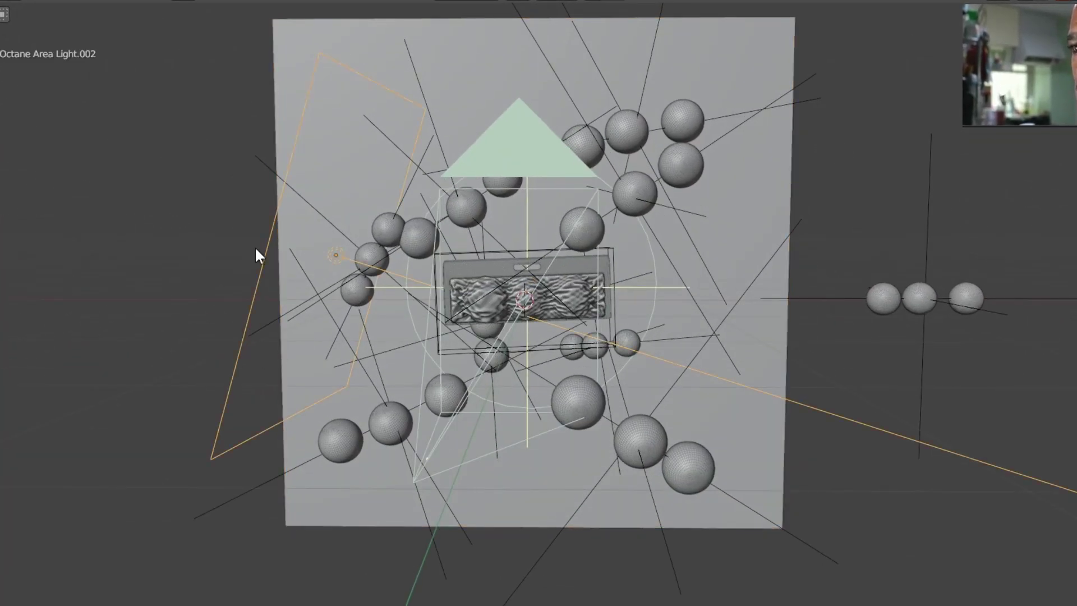
{"action": "middle_click_drag", "start_coordinate": [403, 293], "coordinate": [639, 342]}
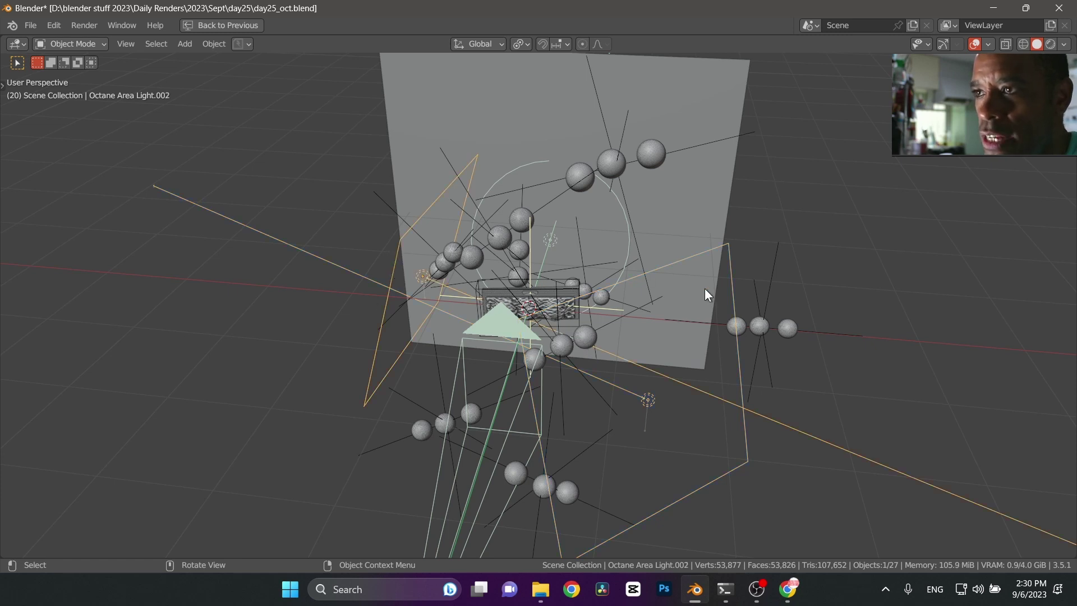
{"action": "middle_click_drag", "start_coordinate": [707, 290], "coordinate": [557, 315]}
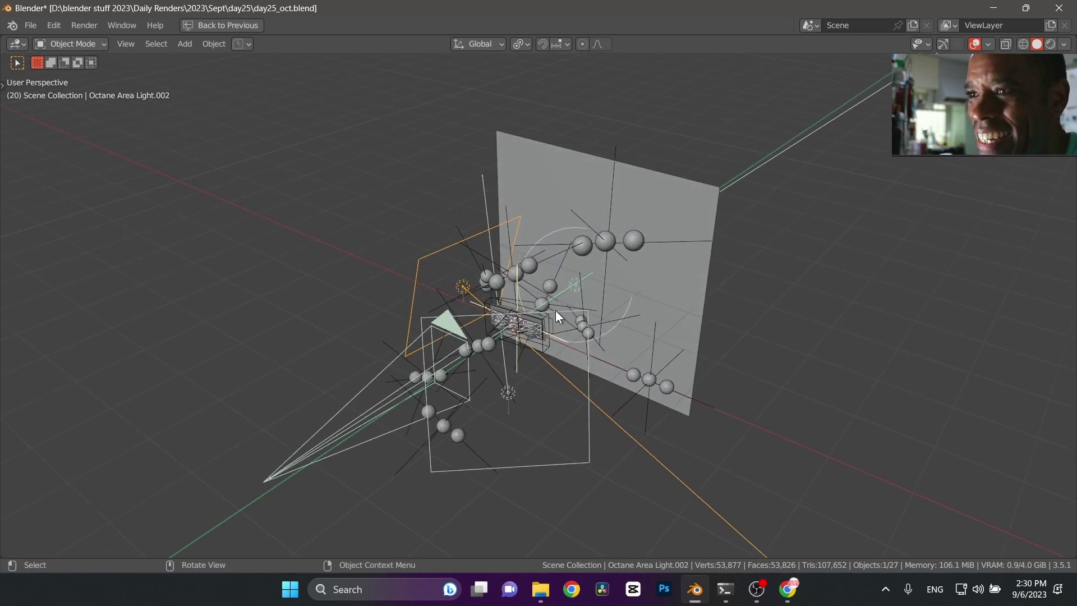
{"action": "left_click", "coordinate": [542, 241]}
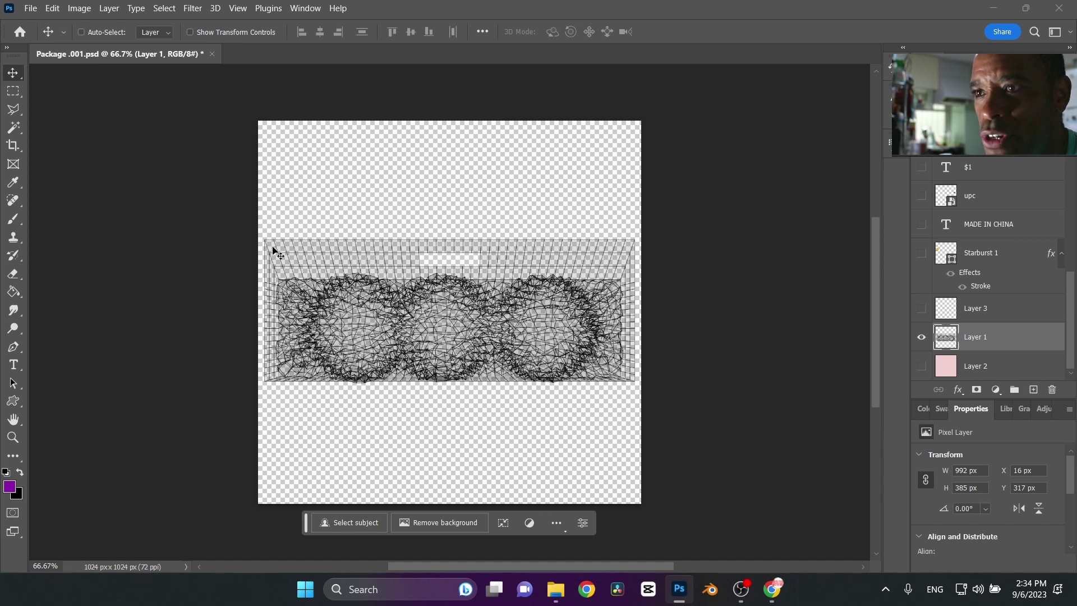
- Show the pink background Layer 2 and the label artwork layers, and hide the UV wireframe on Layer 1
{"action": "left_click", "coordinate": [920, 368]}
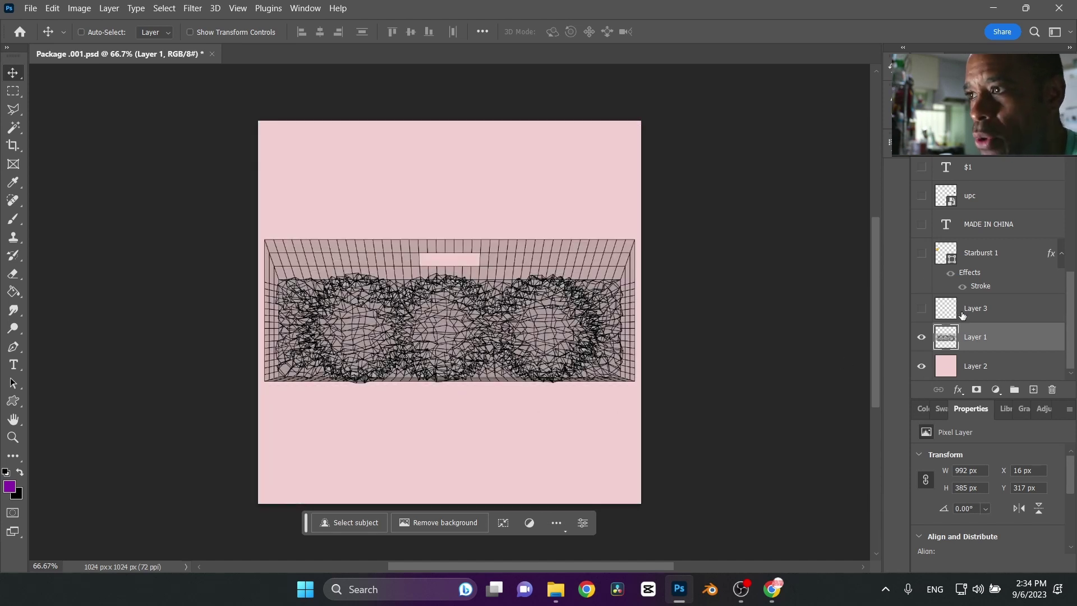
{"action": "scroll", "coordinate": [962, 312], "scroll_direction": "up", "scroll_amount": 1}
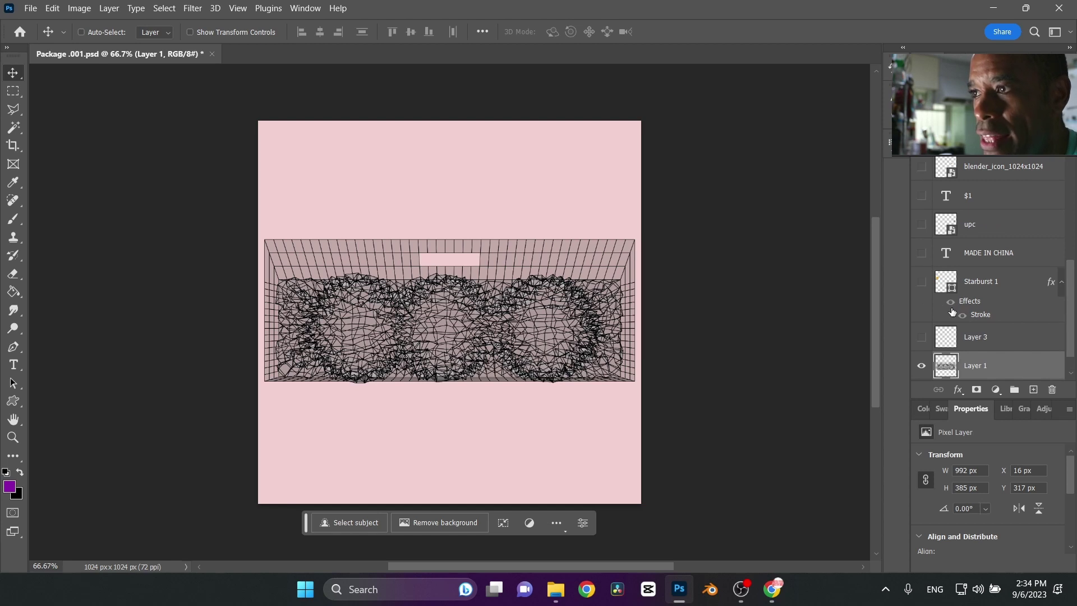
{"action": "left_click", "coordinate": [922, 282]}
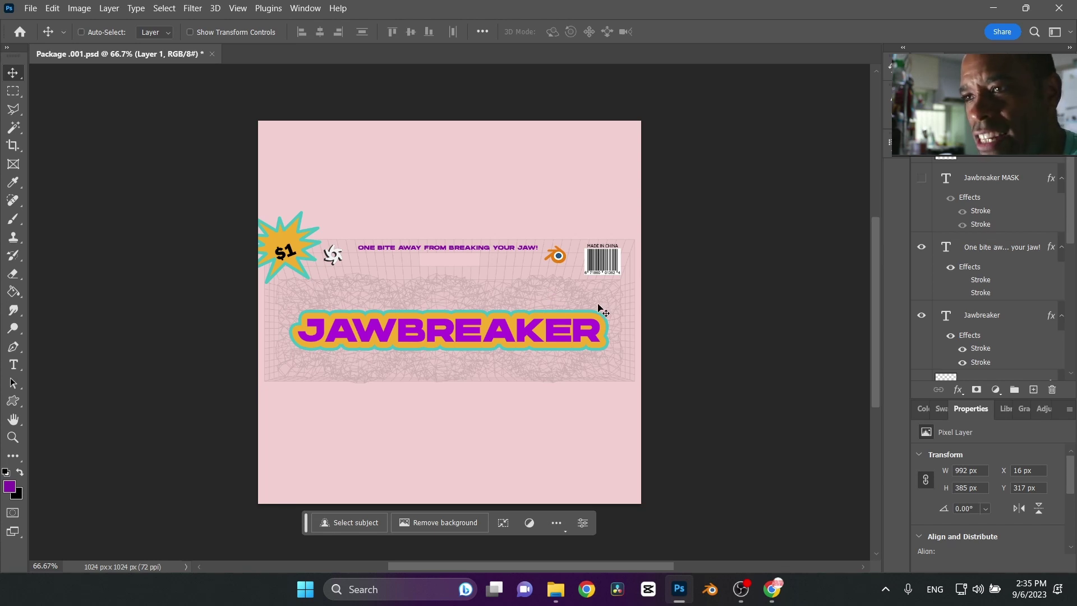
{"action": "scroll", "coordinate": [570, 249], "scroll_direction": "up", "scroll_amount": 1}
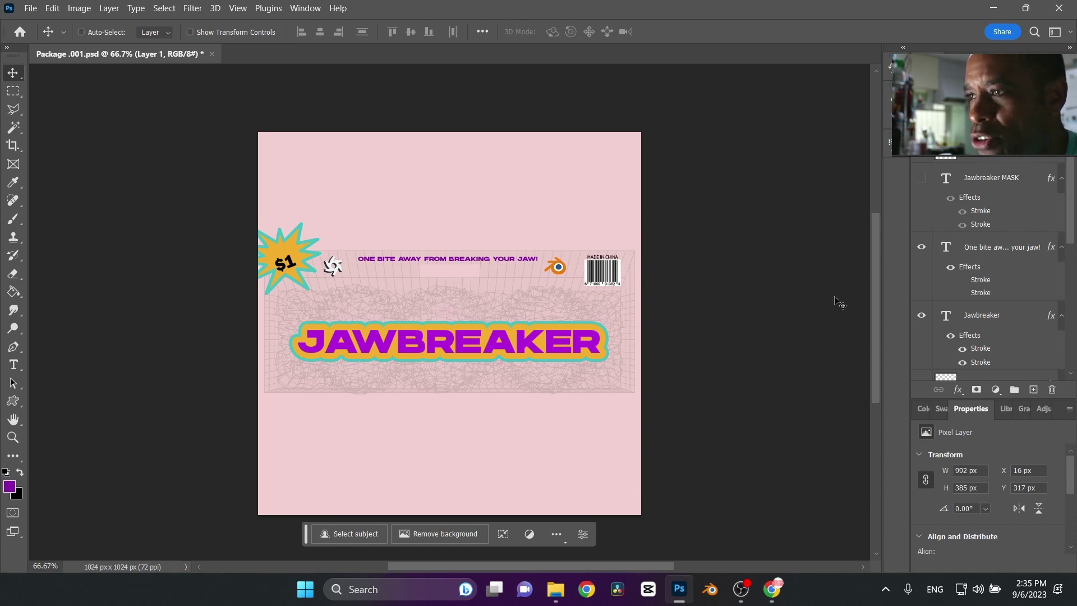
{"action": "scroll", "coordinate": [973, 326], "scroll_direction": "down", "scroll_amount": 5}
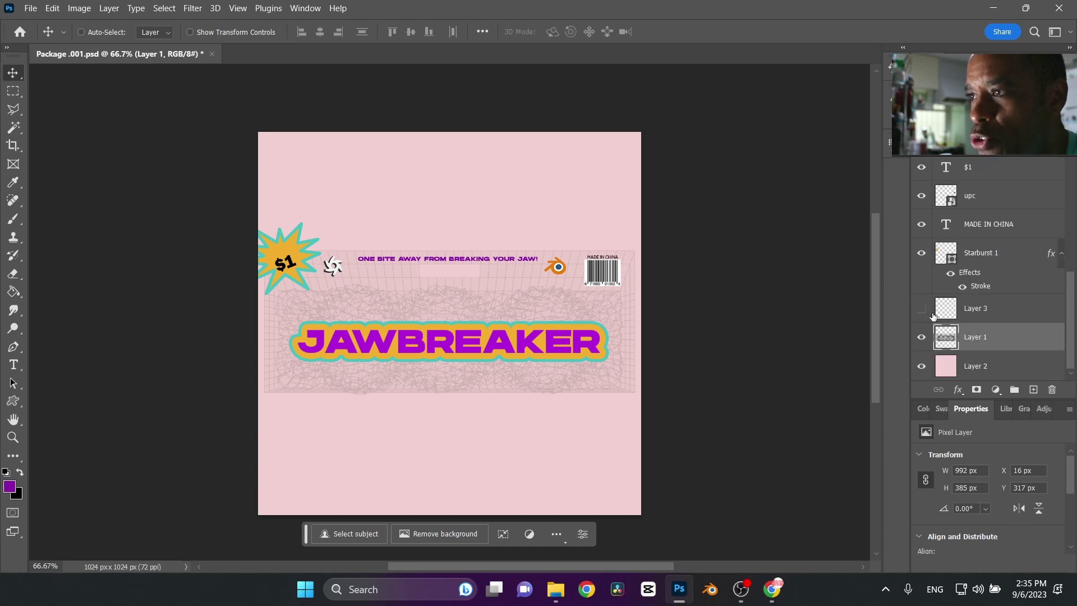
{"action": "left_click", "coordinate": [921, 338]}
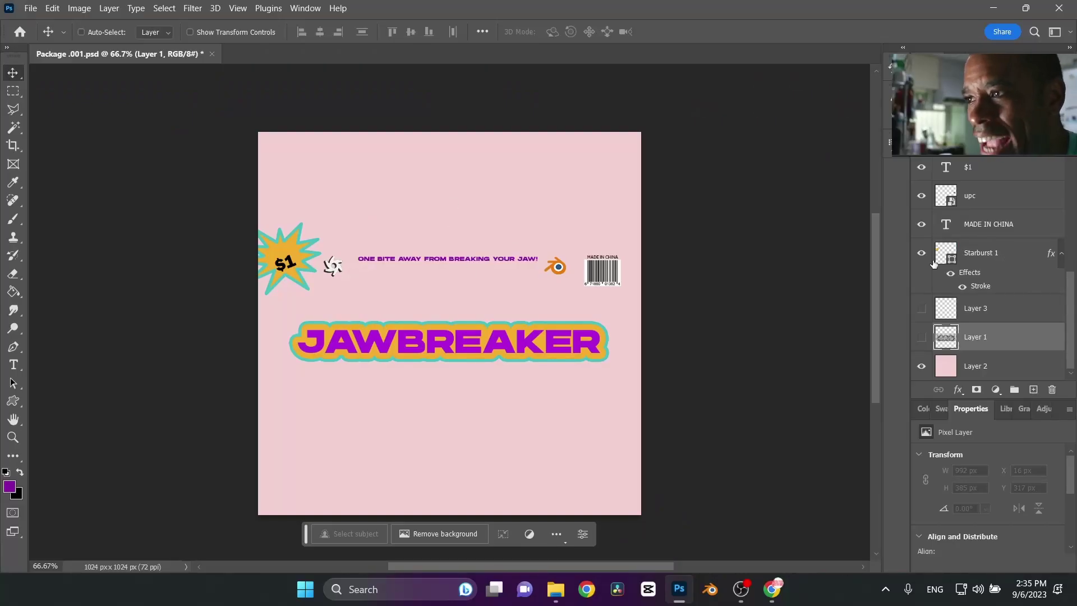
- Hide the Jawbreaker text layer, and isolate that layer on a transparent background
{"action": "scroll", "coordinate": [933, 263], "scroll_direction": "up", "scroll_amount": 10}
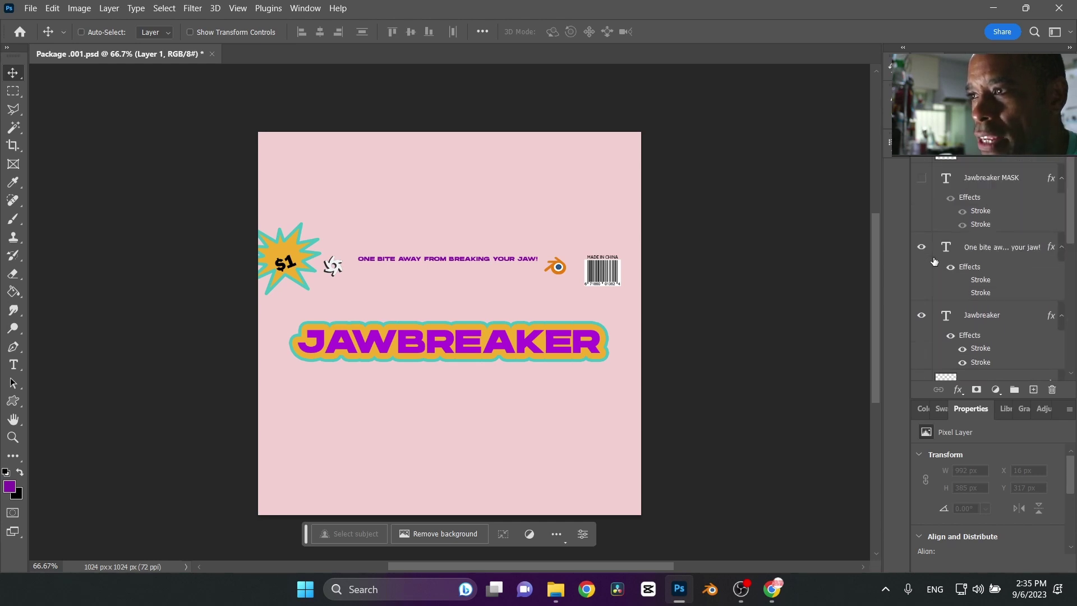
{"action": "left_click", "coordinate": [923, 320]}
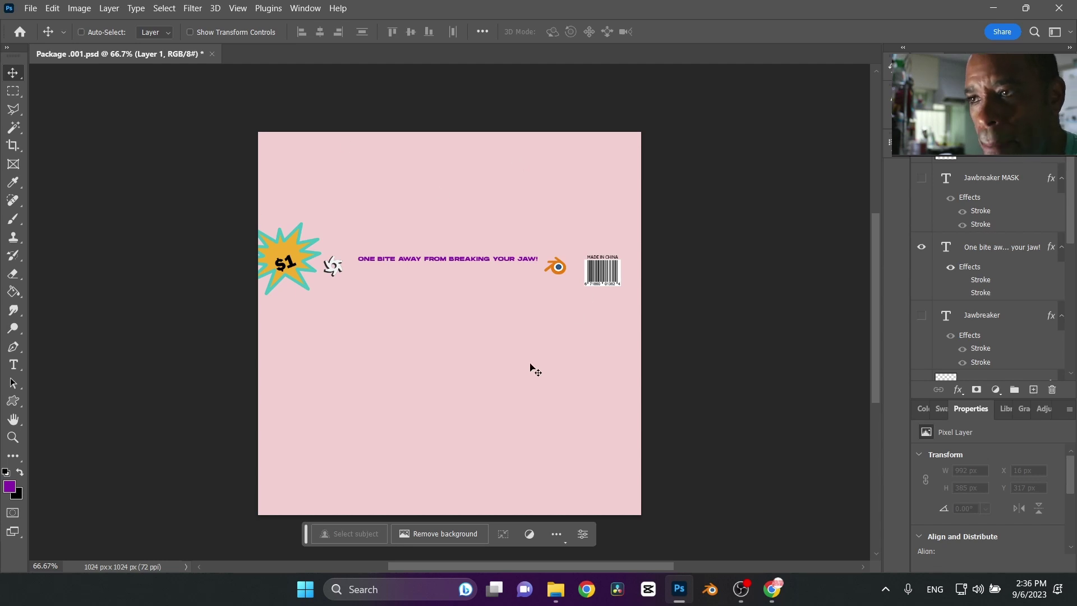
{"action": "left_click", "coordinate": [921, 315], "text": "alt"}
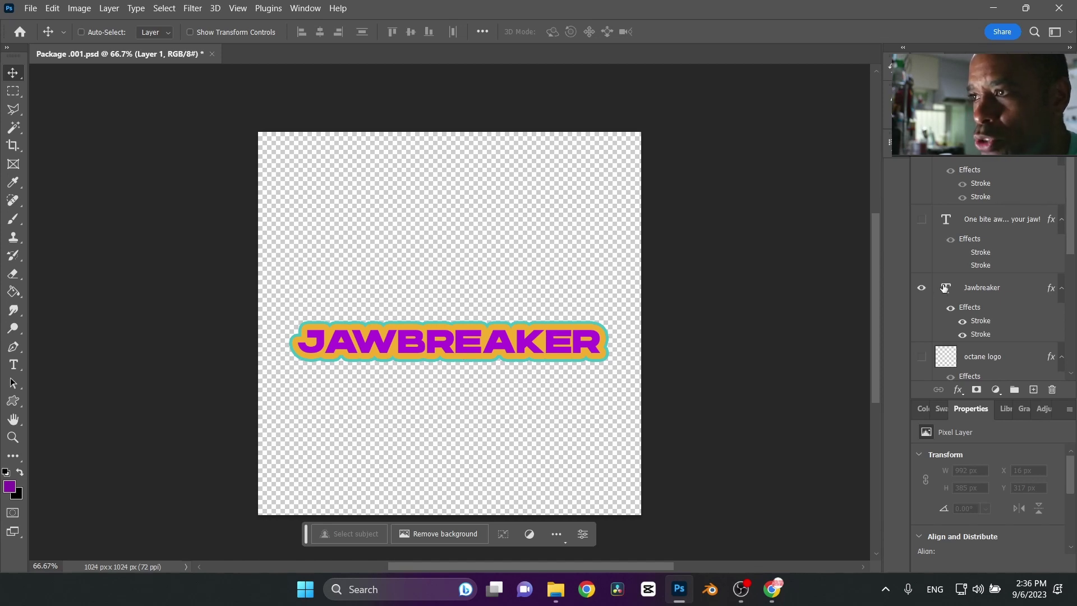
{"action": "left_click", "coordinate": [922, 288]}
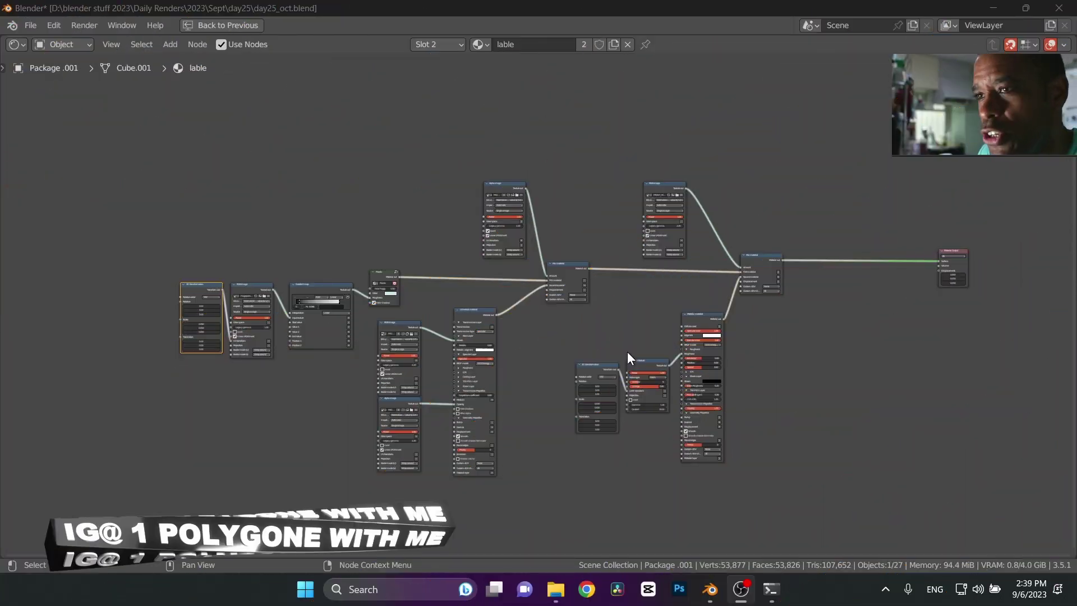
- Examine the node tree of the lable material and restore the full workspace from the maximized editor
{"action": "scroll", "coordinate": [523, 317], "scroll_direction": "up", "scroll_amount": 2}
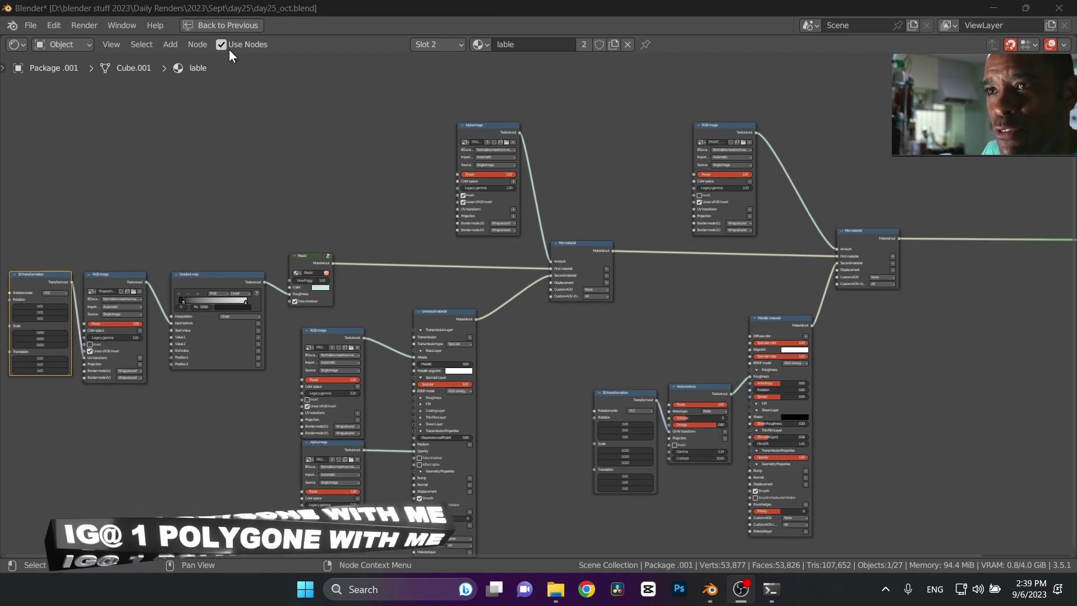
{"action": "left_click", "coordinate": [246, 25]}
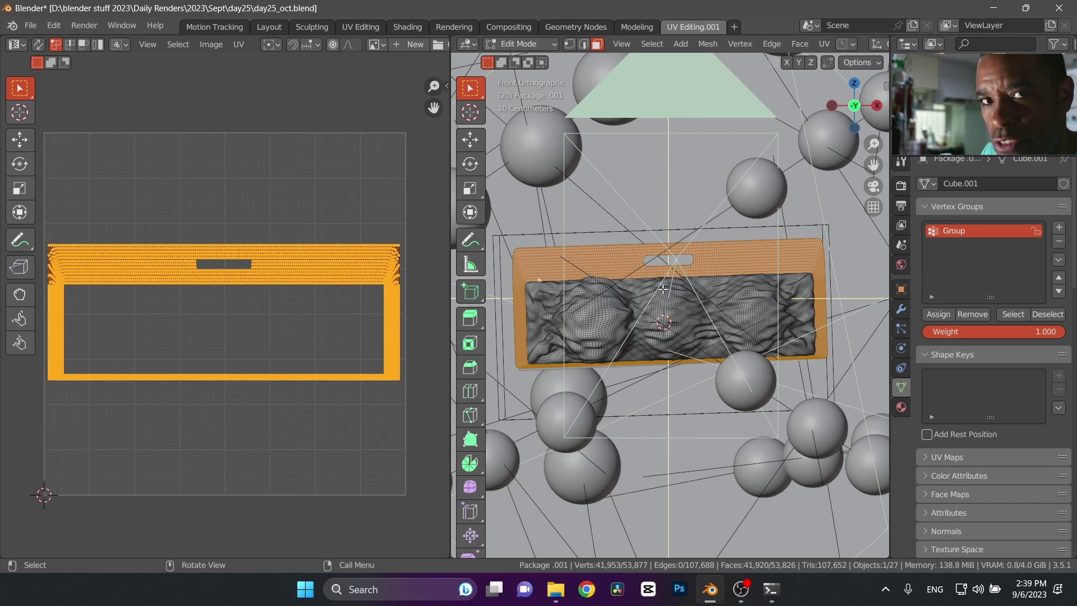
- Put the package in Object Mode and compare its perspective and orthographic front views
{"action": "key", "text": "Tab"}
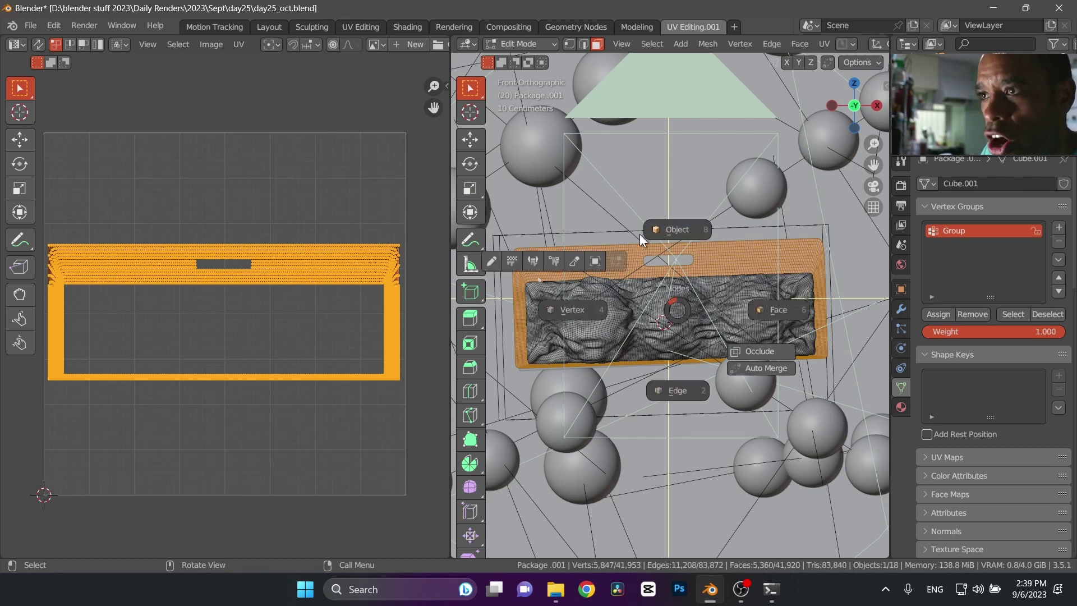
{"action": "left_click", "coordinate": [667, 234]}
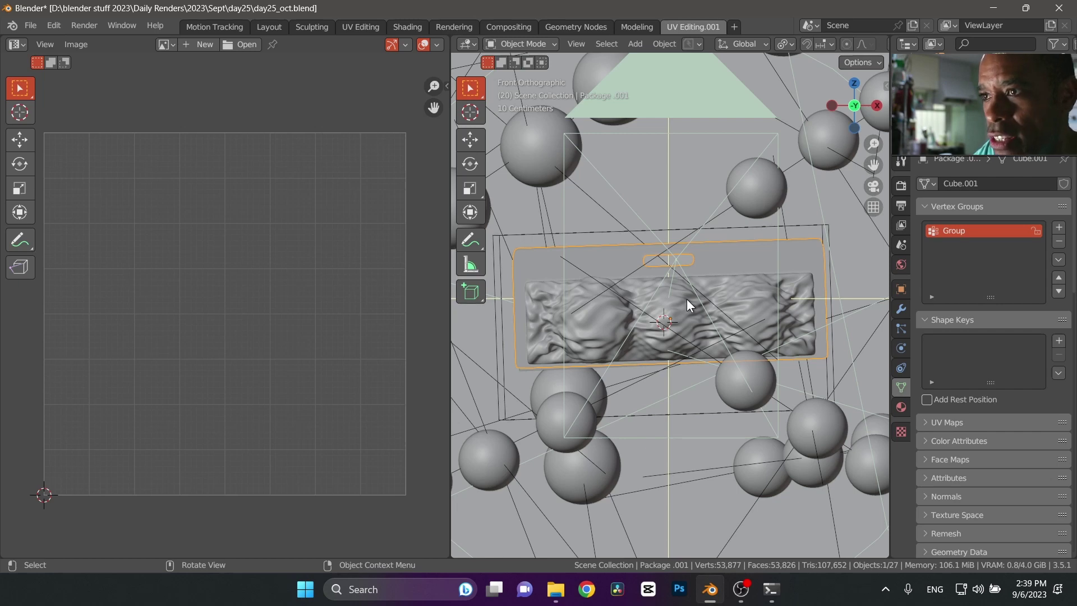
{"action": "key", "text": "KP_5"}
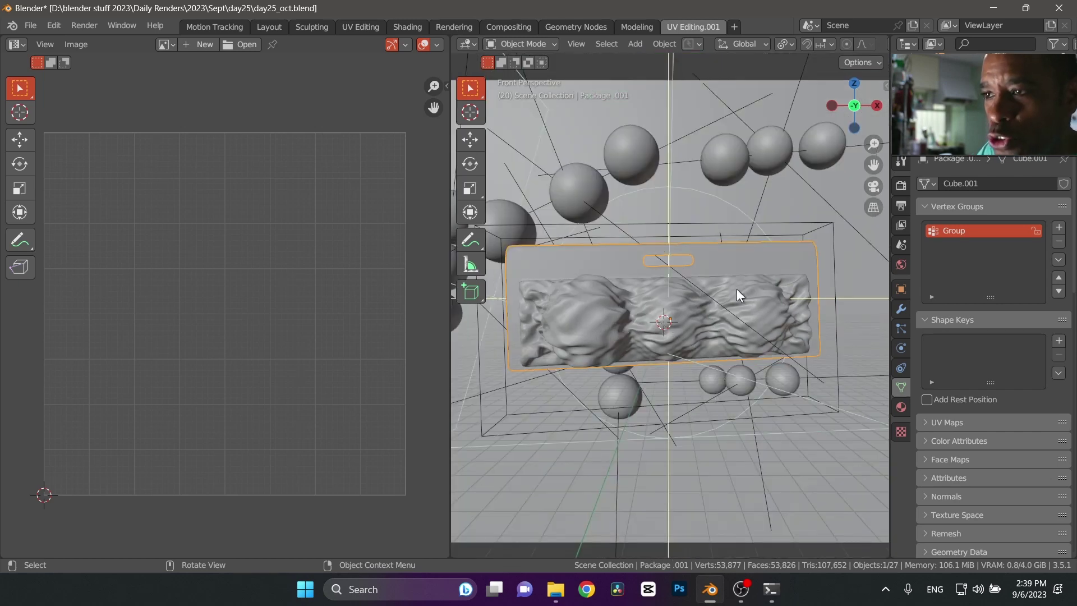
{"action": "key", "text": "KP_5"}
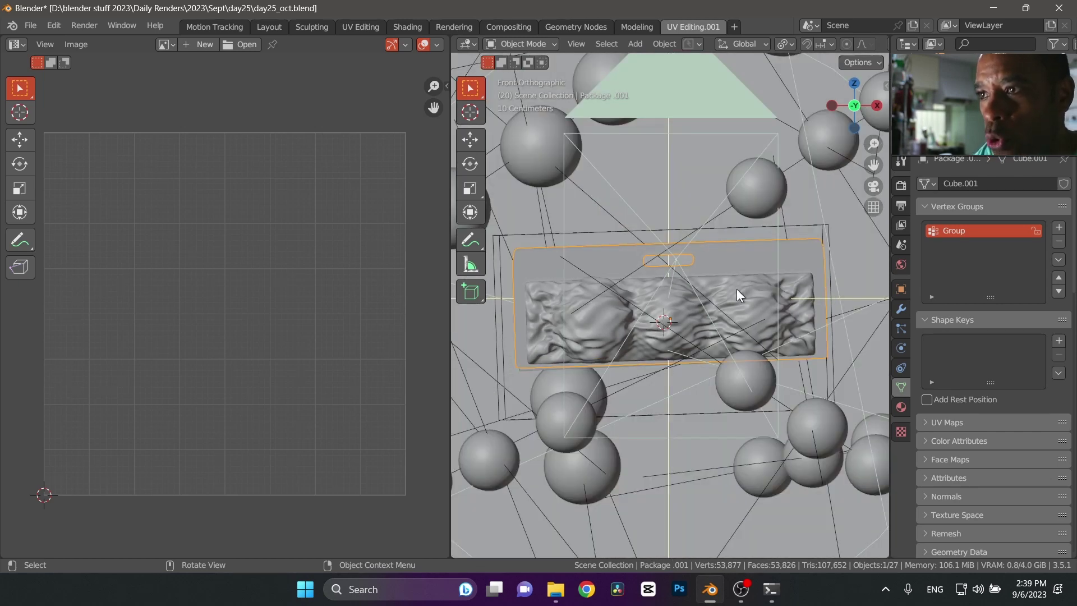
{"action": "scroll", "coordinate": [736, 288], "scroll_direction": "up", "scroll_amount": 1}
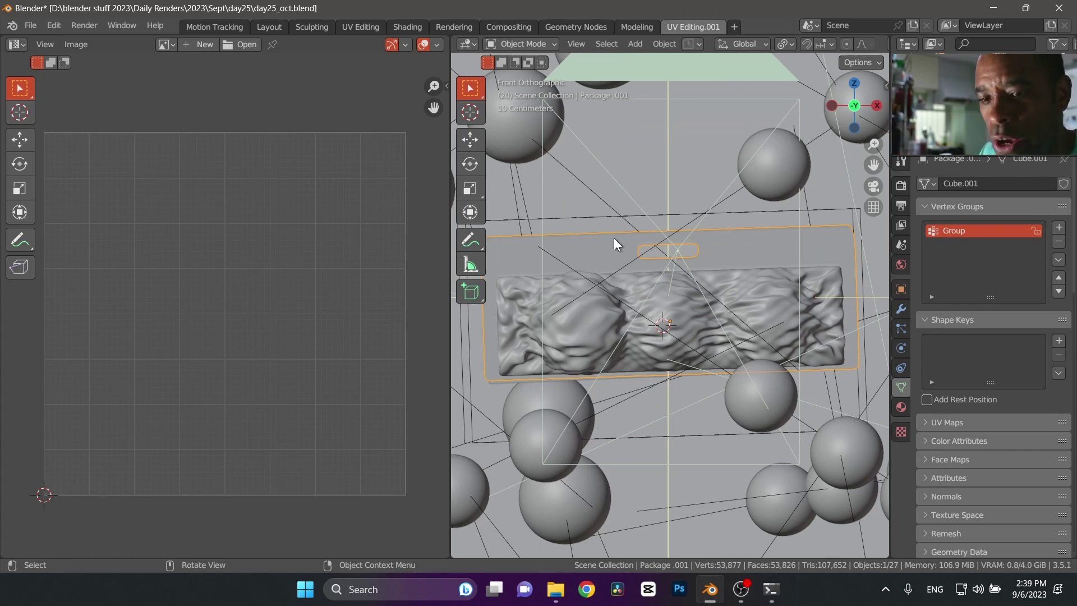
- Return the package to Edit Mode and save the Blender file
{"action": "key", "text": "ctrl+Tab"}
{"action": "left_click", "coordinate": [700, 236]}
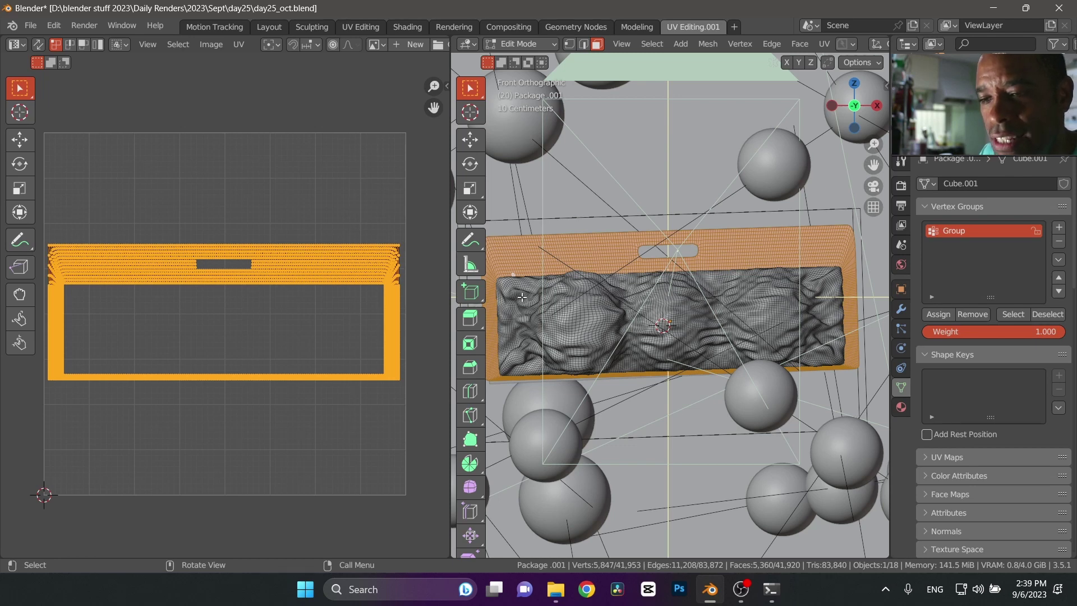
{"action": "key", "text": "ctrl+s"}
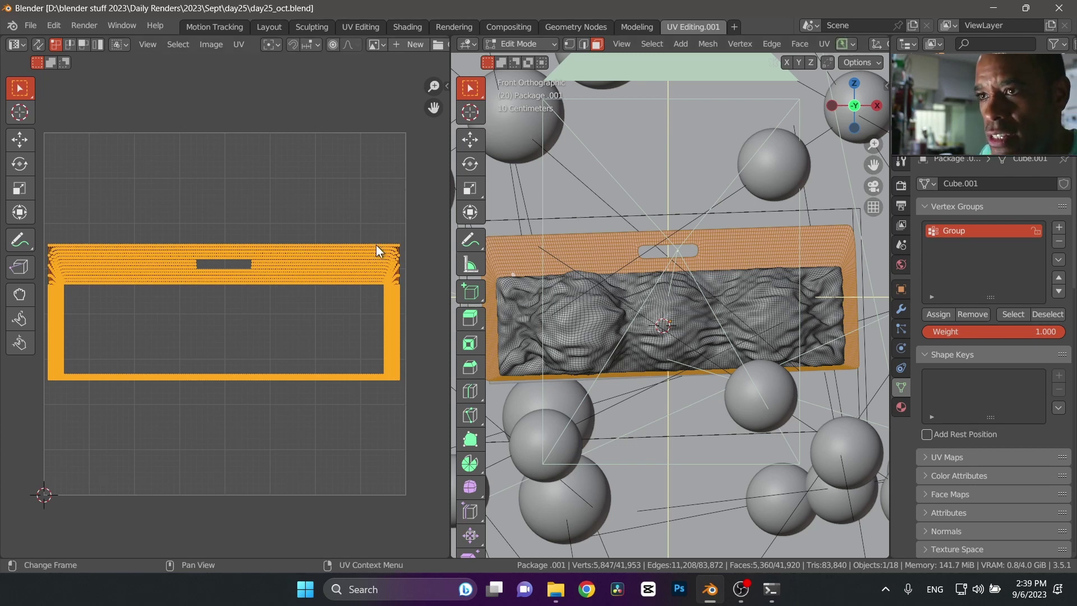
- Project the selected package border faces' UVs from the current front view, and start exporting the UV layout
{"action": "right_click", "coordinate": [686, 296]}
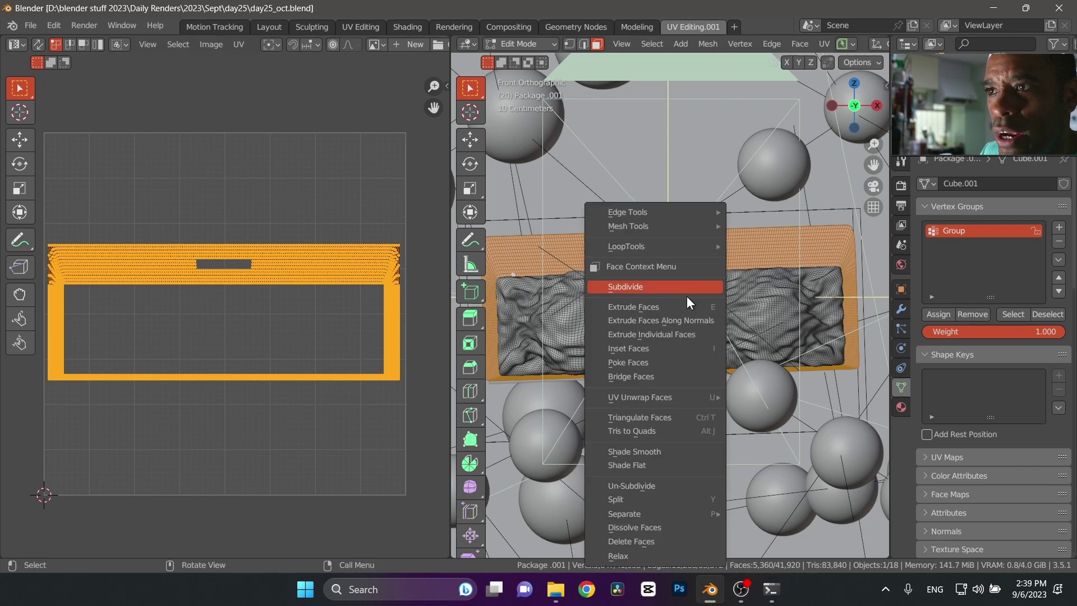
{"action": "mouse_move", "coordinate": [666, 395]}
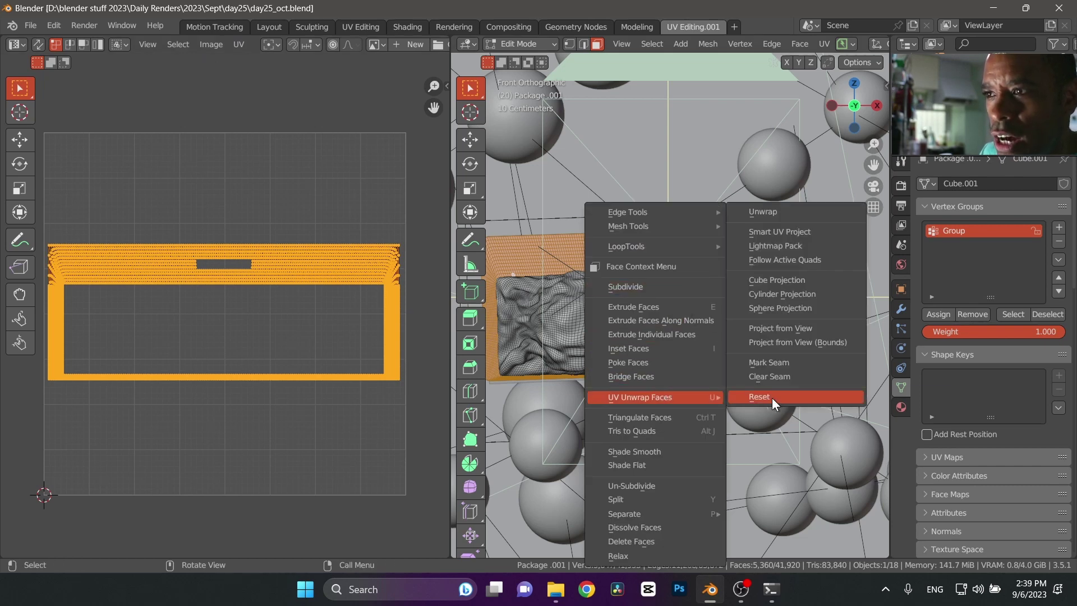
{"action": "left_click", "coordinate": [816, 325]}
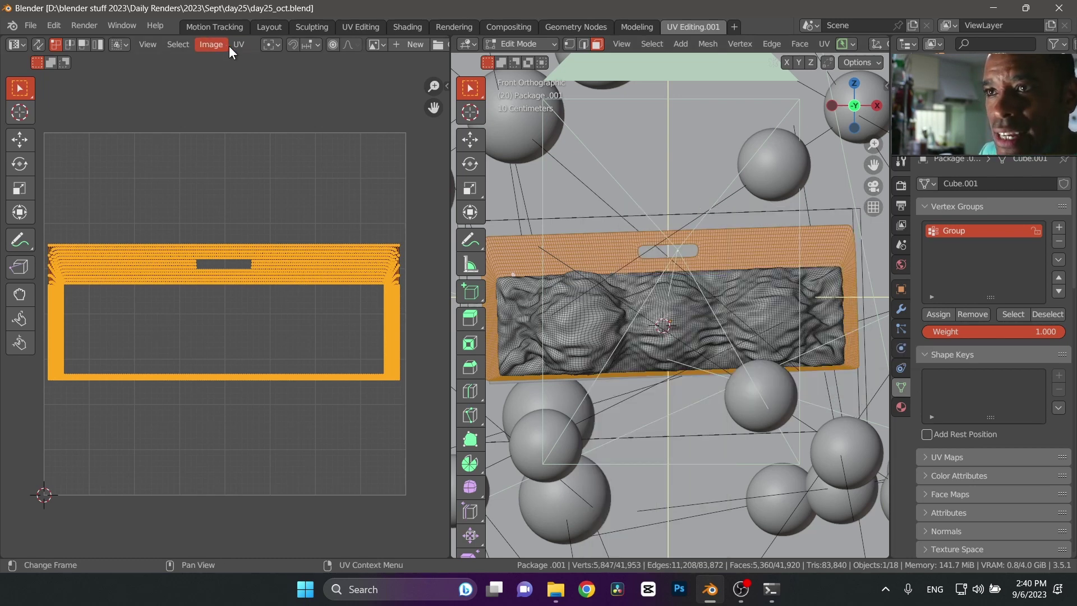
{"action": "mouse_move", "coordinate": [240, 46]}
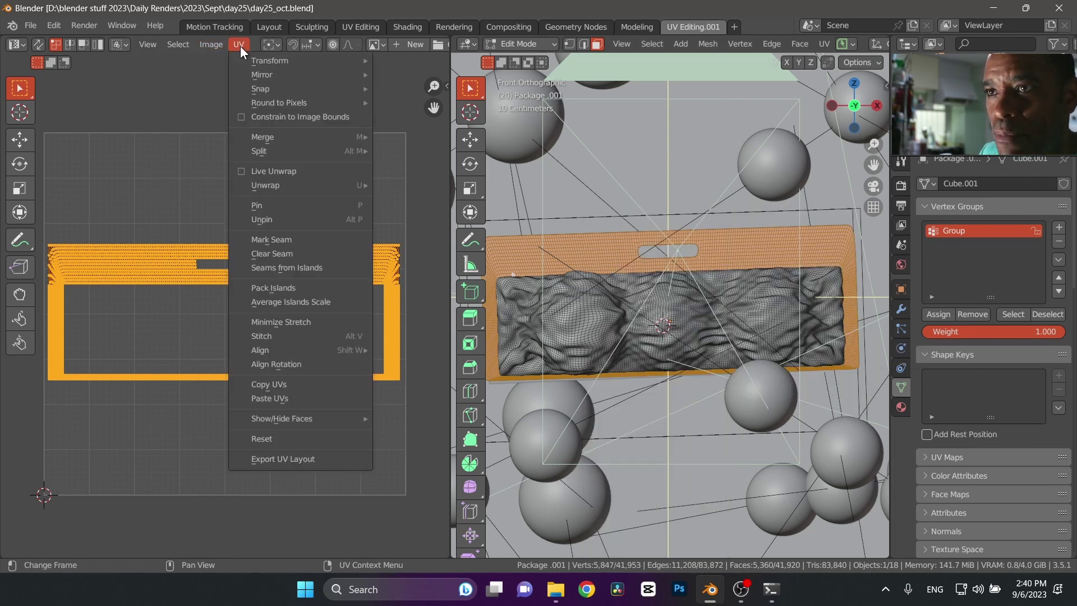
{"action": "left_click", "coordinate": [304, 460]}
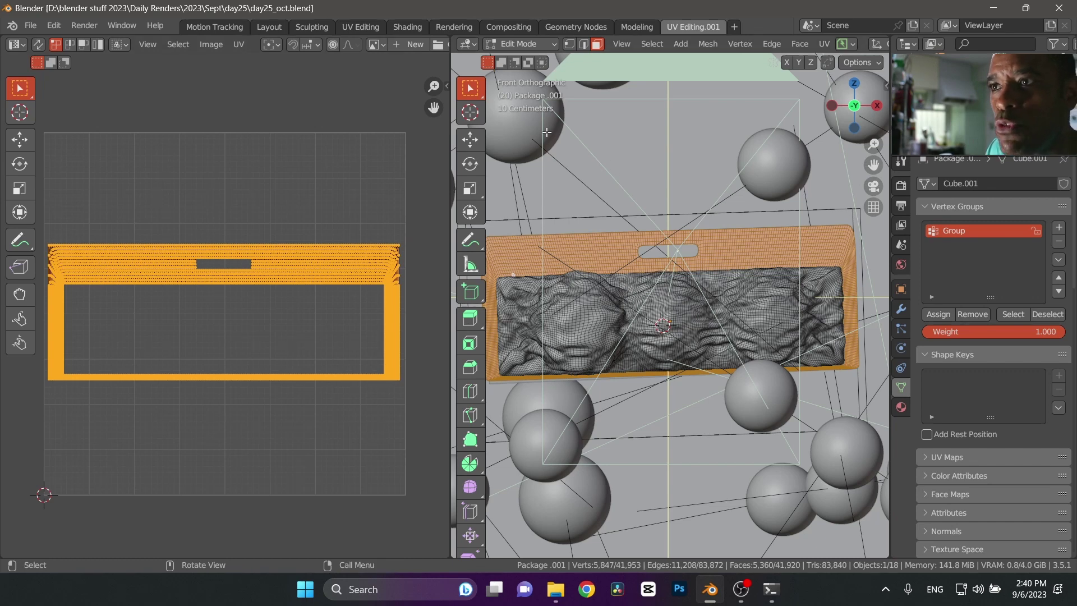
- Maximize the node editor in the Shading workspace and examine the bACKING material's BACKING.png RGB image and Glossy material nodes
{"action": "left_click", "coordinate": [414, 27]}
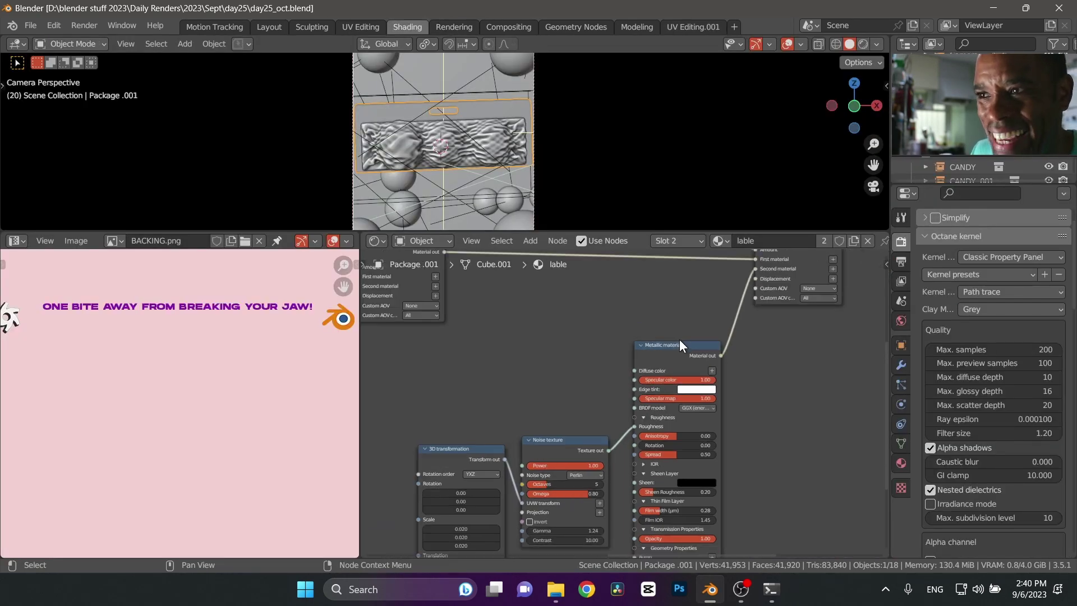
{"action": "key", "text": "ctrl+space"}
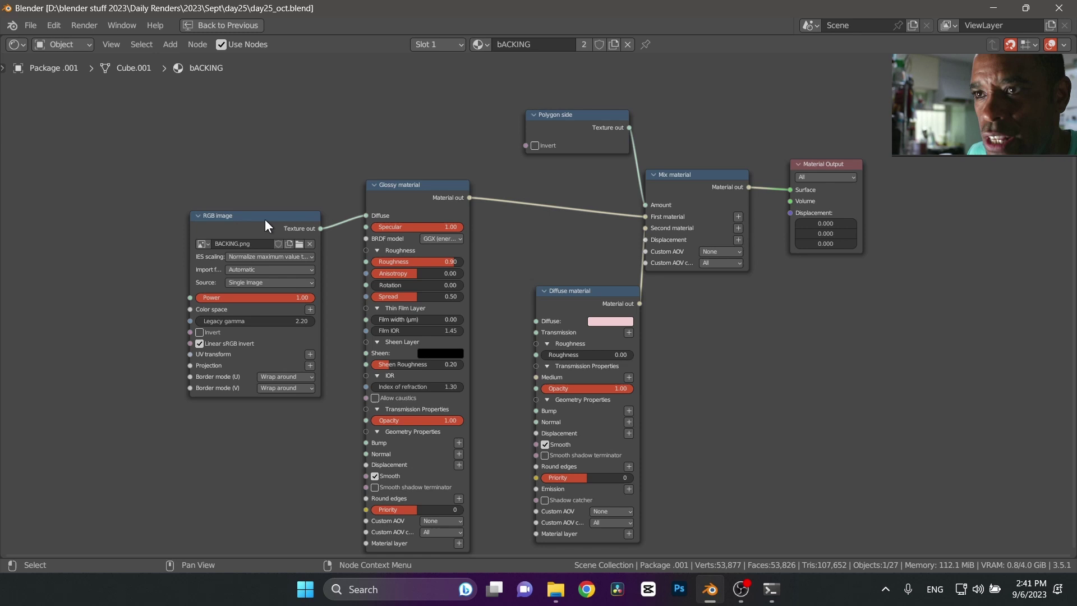
{"action": "left_click_drag", "start_coordinate": [261, 227], "coordinate": [261, 217]}
{"action": "scroll", "coordinate": [264, 212], "scroll_direction": "up", "scroll_amount": 1}
{"action": "middle_click_drag", "start_coordinate": [265, 212], "coordinate": [346, 199]}
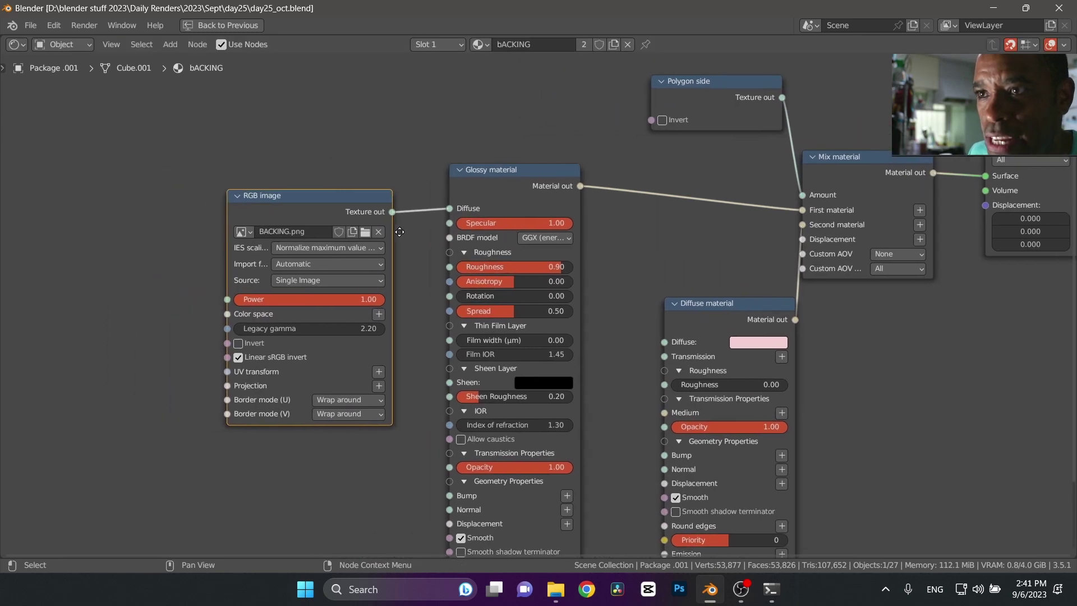
{"action": "left_click_drag", "start_coordinate": [346, 199], "coordinate": [358, 186]}
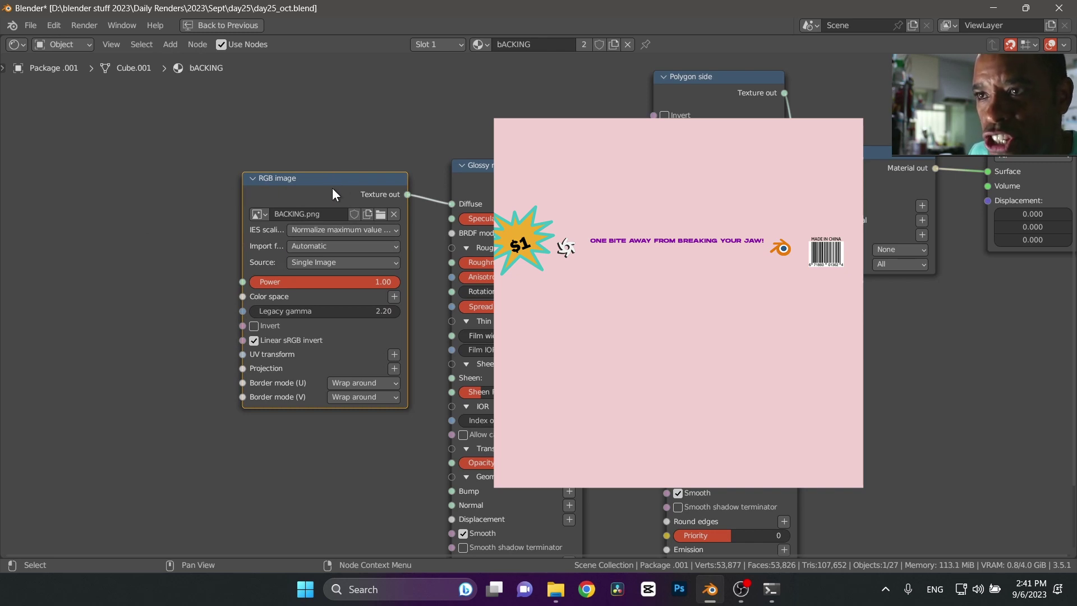
{"action": "left_click", "coordinate": [517, 176]}
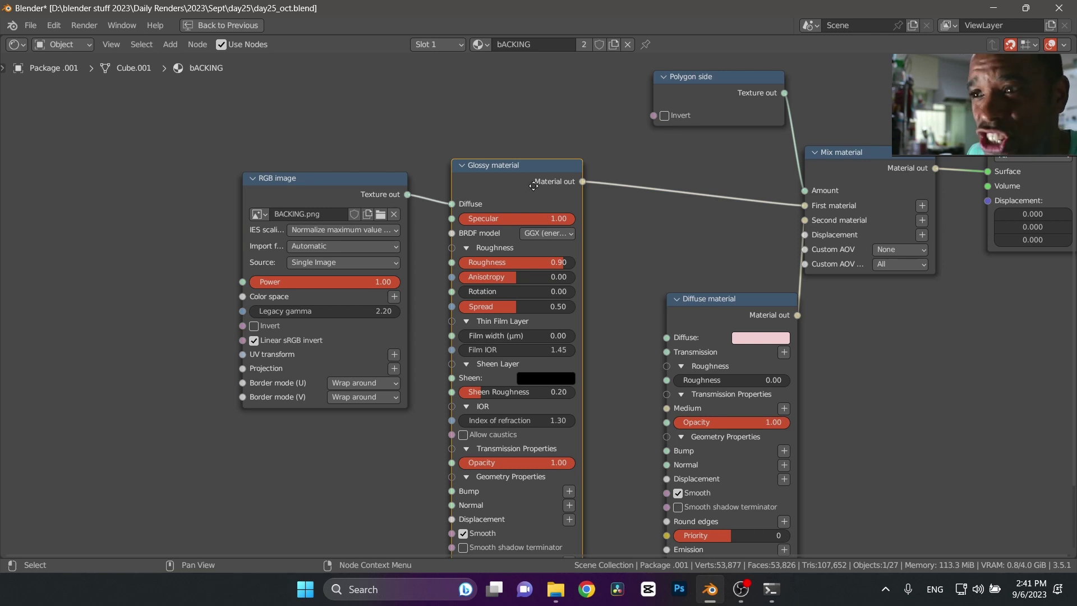
{"action": "middle_click_drag", "start_coordinate": [538, 200], "coordinate": [510, 167]}
{"action": "scroll", "coordinate": [577, 226], "scroll_direction": "up", "scroll_amount": 2}
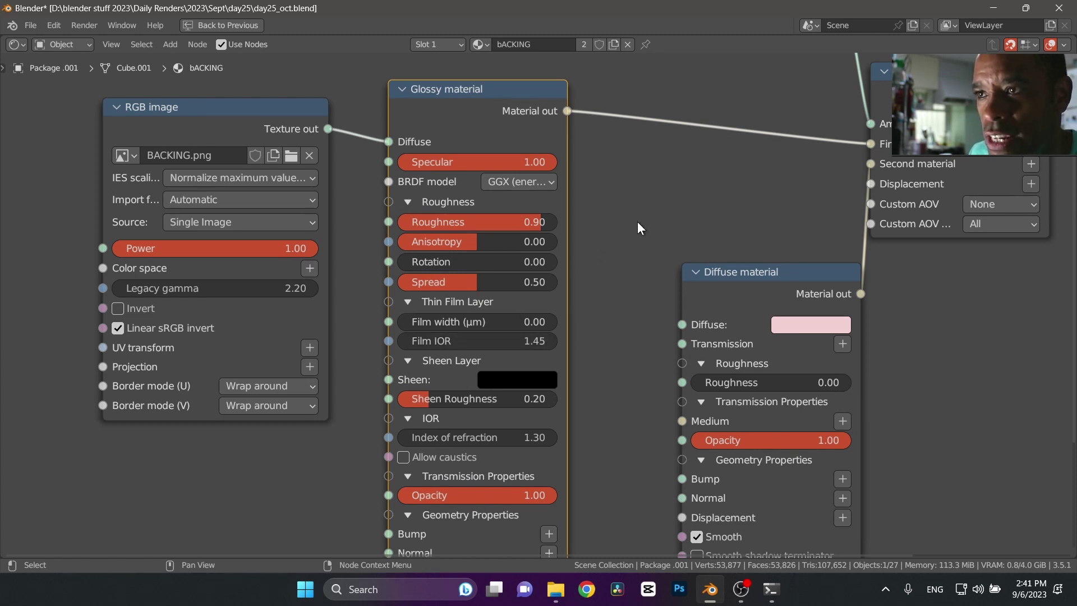
- Move the Diffuse material node closer to the Glossy material node, and inspect the Mix material and Polygon side nodes
{"action": "middle_click_drag", "start_coordinate": [637, 221], "coordinate": [504, 251]}
{"action": "left_click_drag", "start_coordinate": [550, 291], "coordinate": [517, 229]}
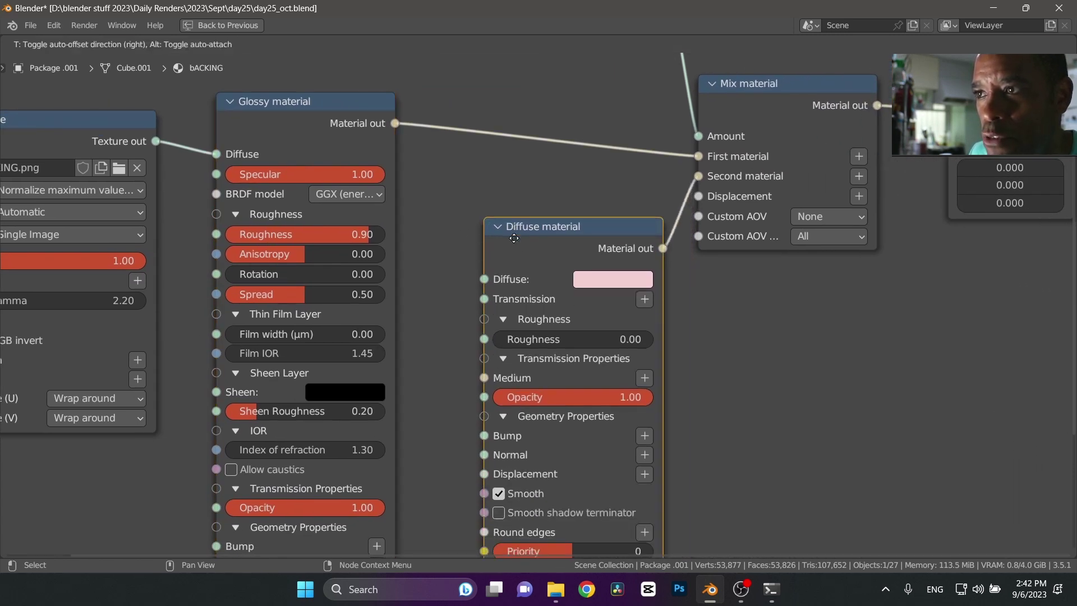
{"action": "middle_click_drag", "start_coordinate": [764, 111], "coordinate": [746, 202]}
{"action": "left_click", "coordinate": [748, 194]}
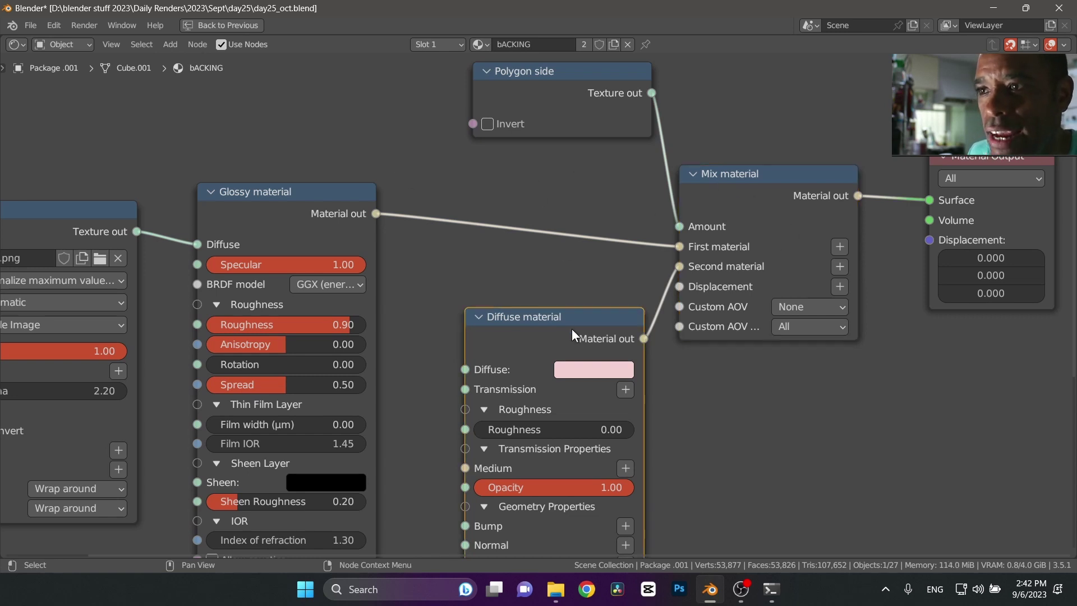
{"action": "left_click_drag", "start_coordinate": [571, 329], "coordinate": [561, 341]}
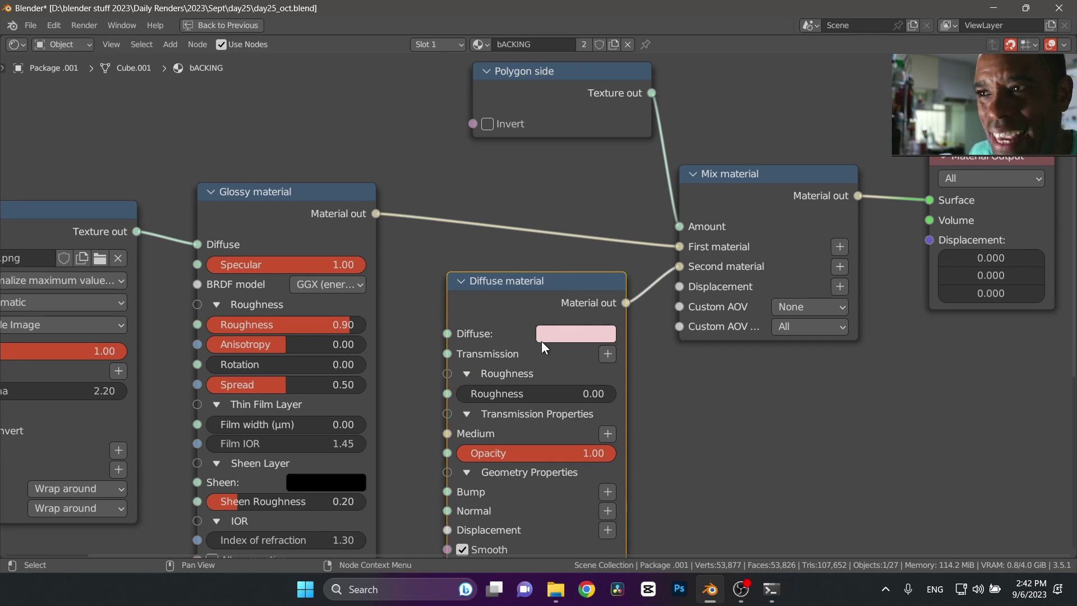
{"action": "middle_click_drag", "start_coordinate": [543, 154], "coordinate": [540, 207]}
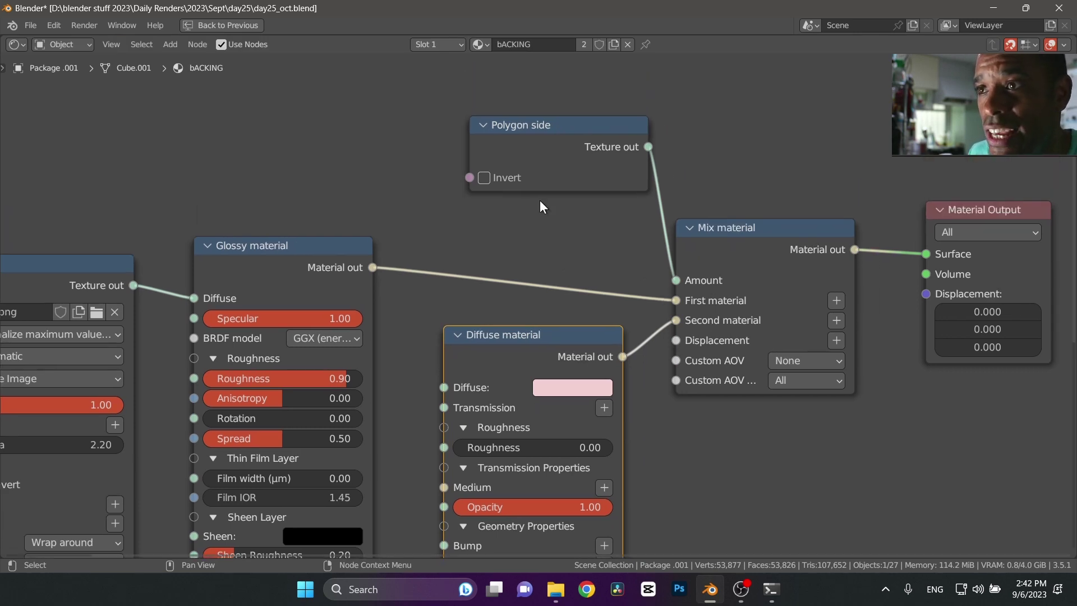
{"action": "left_click_drag", "start_coordinate": [507, 142], "coordinate": [497, 159]}
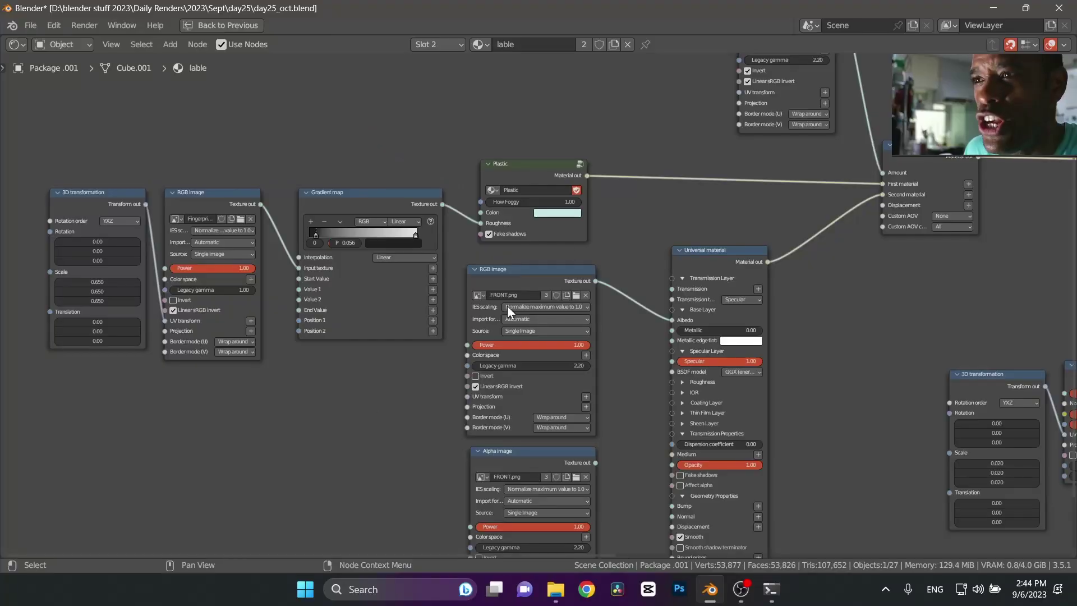
- In the lable material, connect the FRONT.png Alpha image's texture output to the Universal material's Opacity input
{"action": "scroll", "coordinate": [505, 199], "scroll_direction": "up", "scroll_amount": 1}
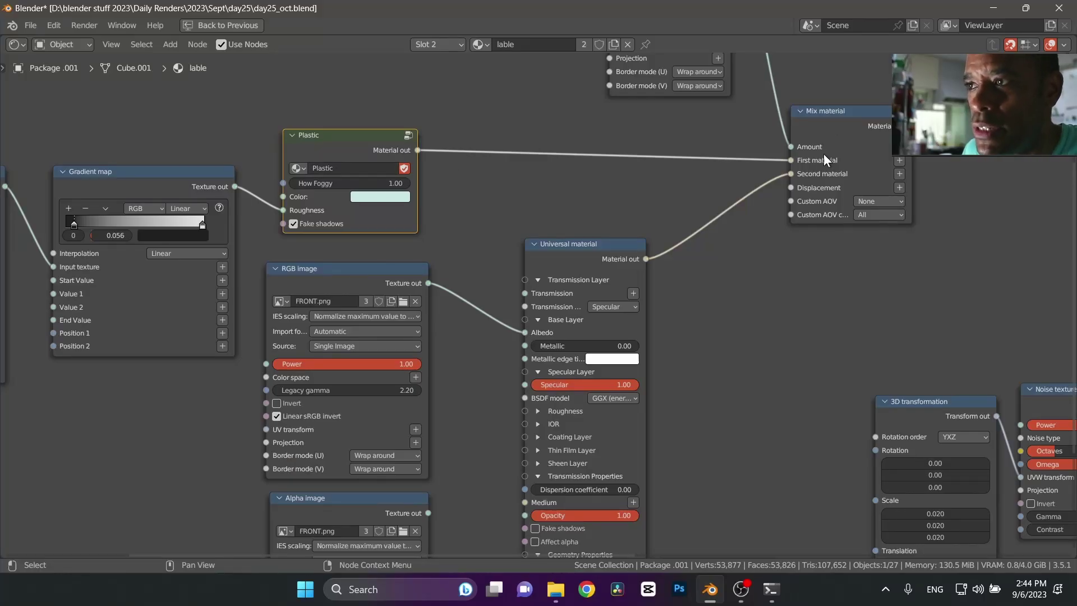
{"action": "left_click", "coordinate": [579, 247]}
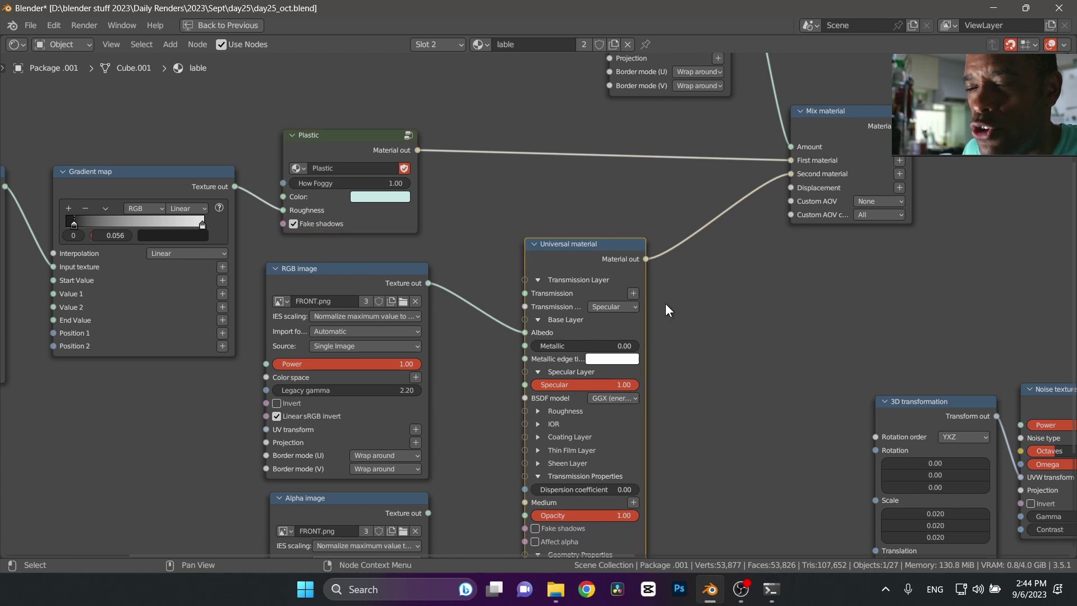
{"action": "scroll", "coordinate": [530, 198], "scroll_direction": "up", "scroll_amount": 1}
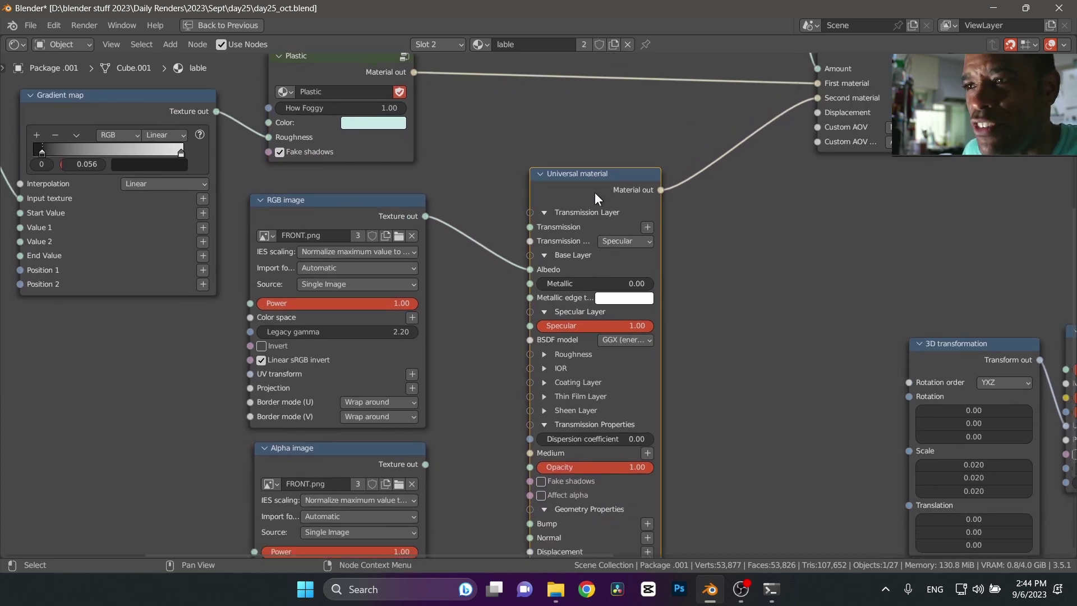
{"action": "middle_click_drag", "start_coordinate": [722, 265], "coordinate": [759, 209]}
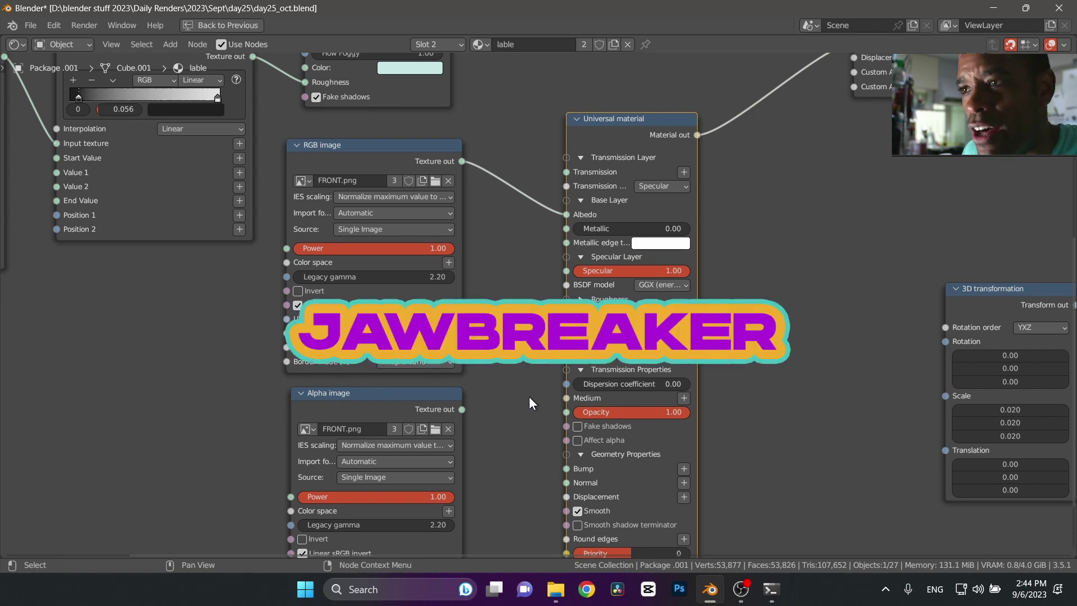
{"action": "left_click_drag", "start_coordinate": [365, 148], "coordinate": [369, 148]}
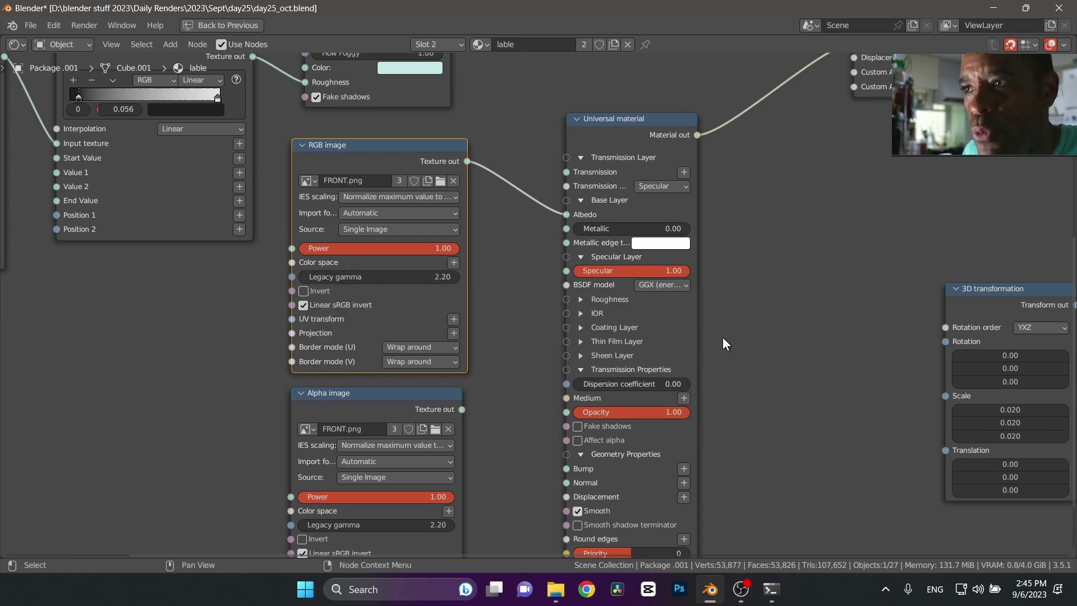
{"action": "scroll", "coordinate": [304, 321], "scroll_direction": "down", "scroll_amount": 4}
{"action": "left_click", "coordinate": [355, 302]}
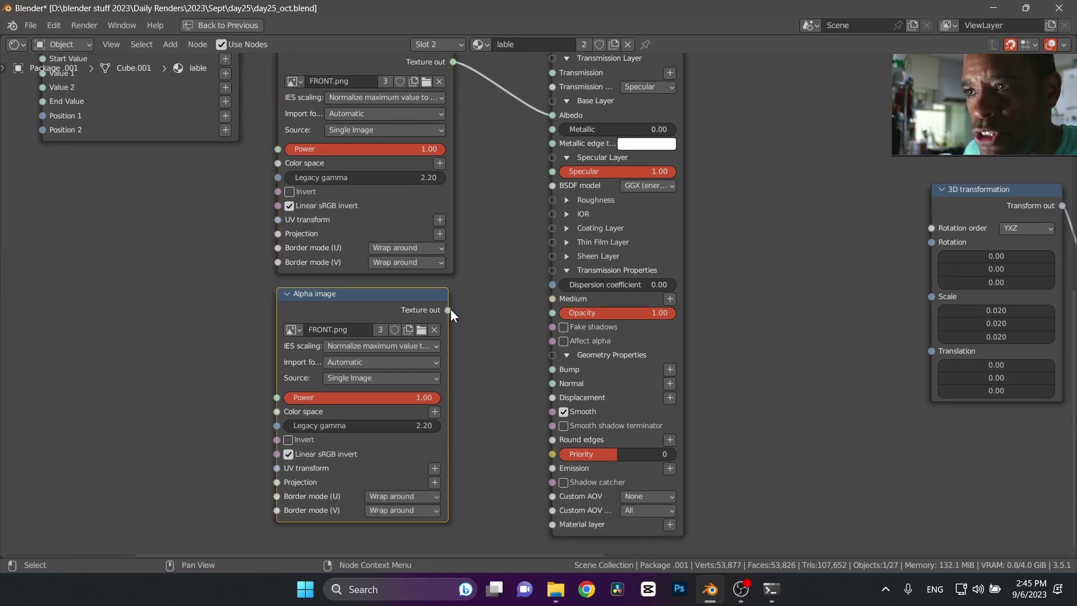
{"action": "left_click_drag", "start_coordinate": [449, 309], "coordinate": [552, 313]}
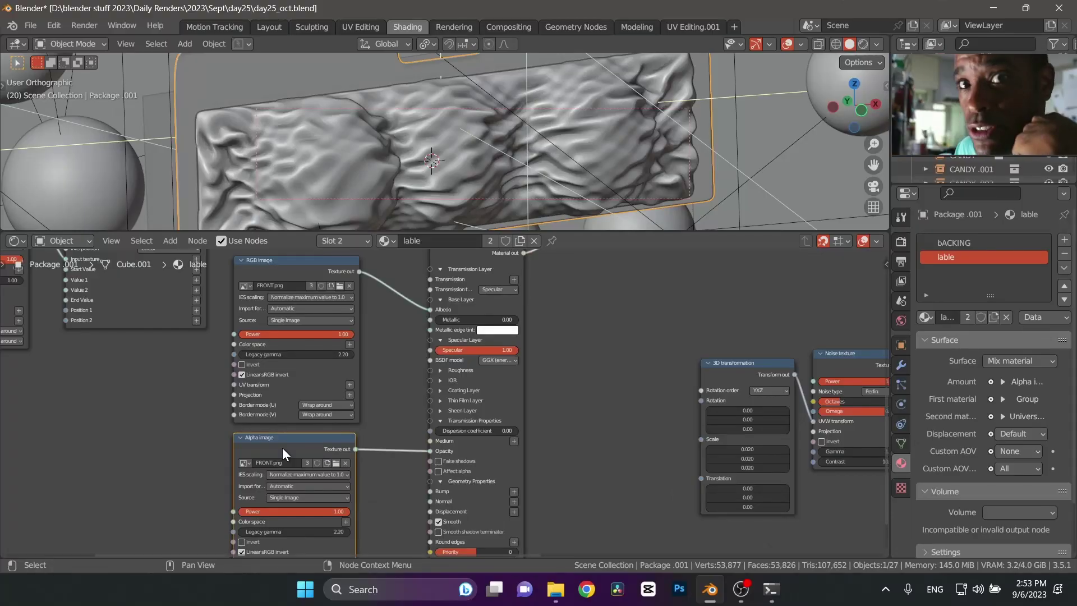
- Examine the Alpha image's opacity link, the FRONT.png RGB image's albedo link and the Mix material that receives the Universal material
{"action": "scroll", "coordinate": [284, 449], "scroll_direction": "up", "scroll_amount": 2}
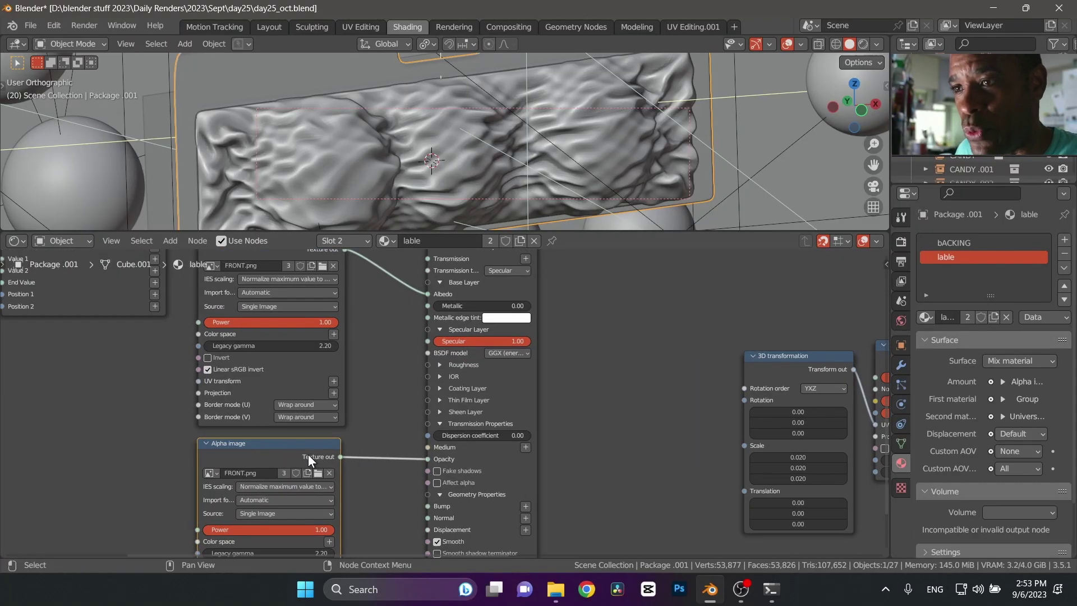
{"action": "scroll", "coordinate": [339, 491], "scroll_direction": "down", "scroll_amount": 2, "text": "shift"}
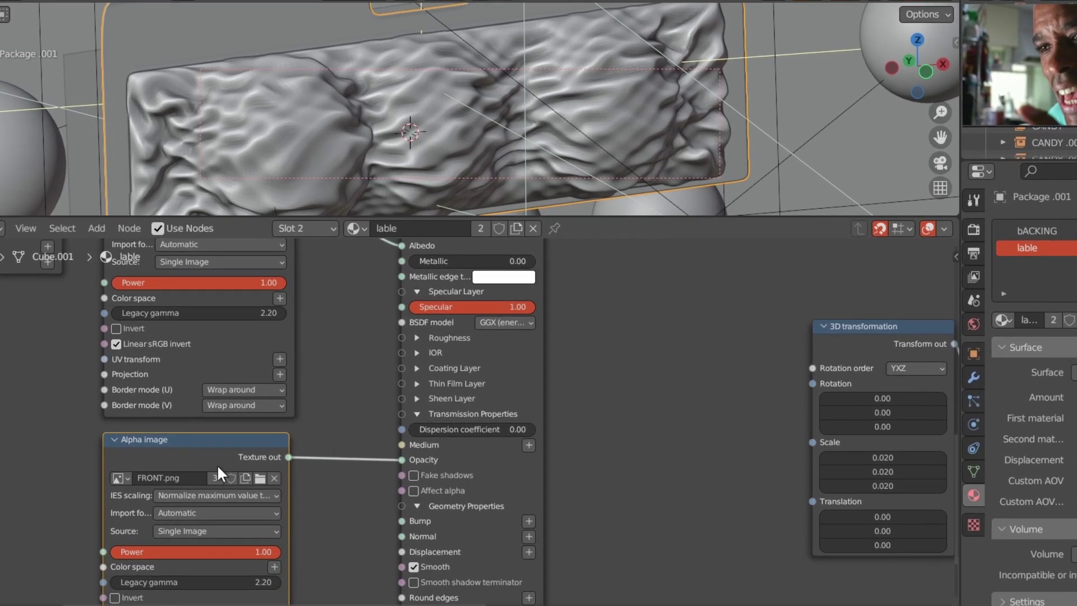
{"action": "middle_click_drag", "start_coordinate": [429, 442], "coordinate": [371, 573]}
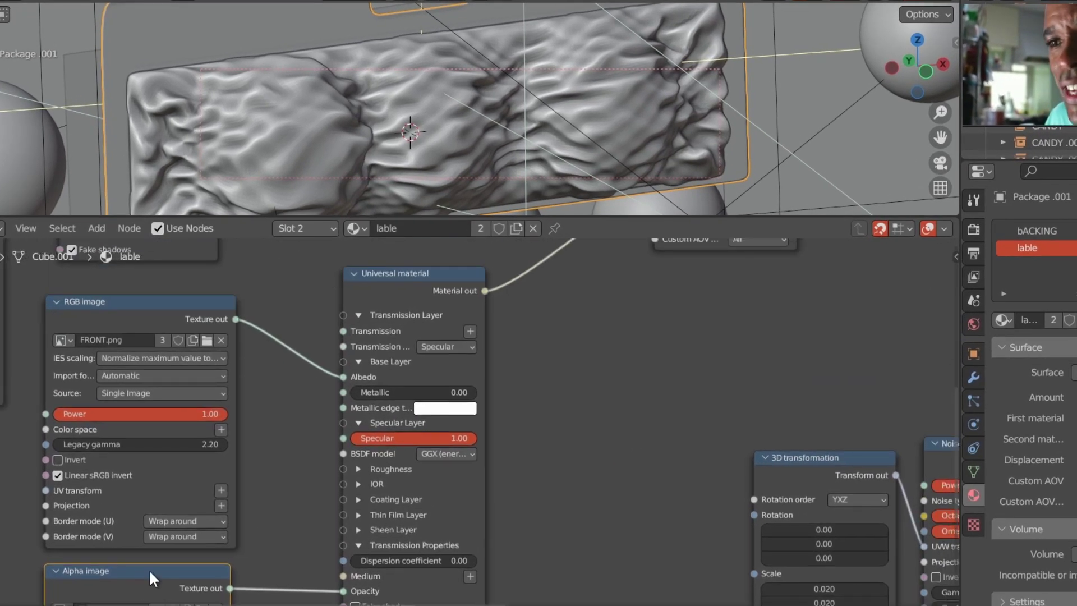
{"action": "middle_click_drag", "start_coordinate": [631, 365], "coordinate": [449, 269]}
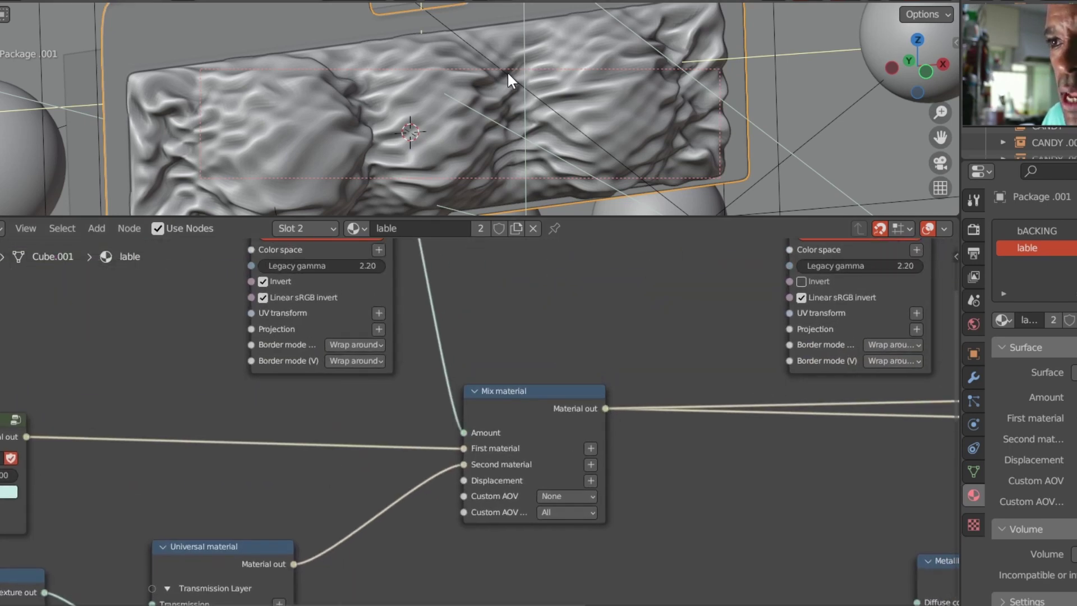
{"action": "middle_click_drag", "start_coordinate": [487, 379], "coordinate": [476, 458]}
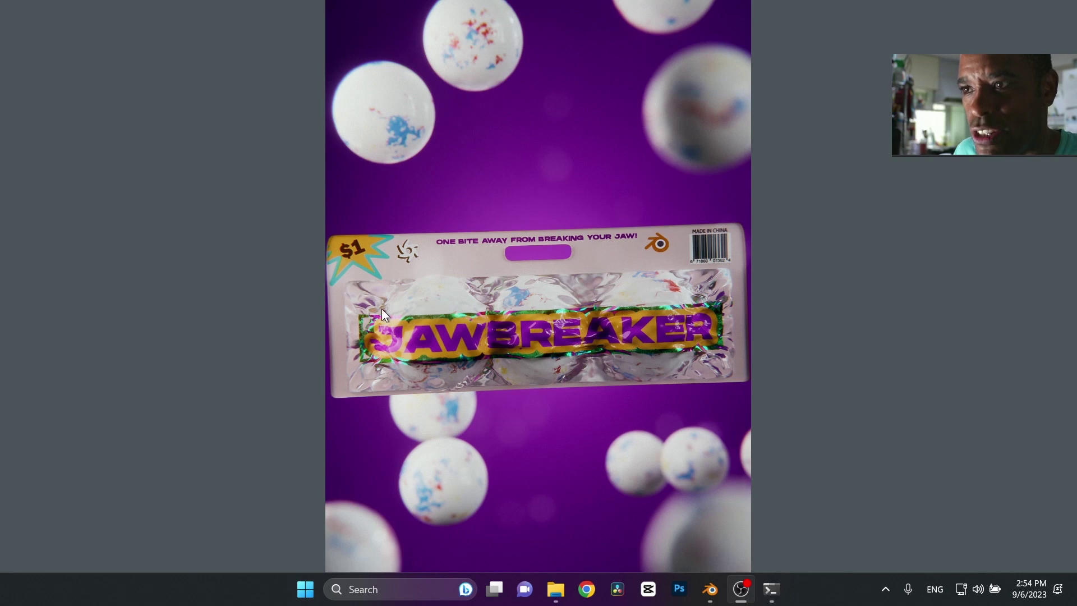
- Switch back to Blender, maximize the lable node tree, frame the Plastic node branch, and reposition the upper Alpha image and first Mix material nodes
{"action": "key", "text": "alt+Tab"}
{"action": "key", "text": "Home"}
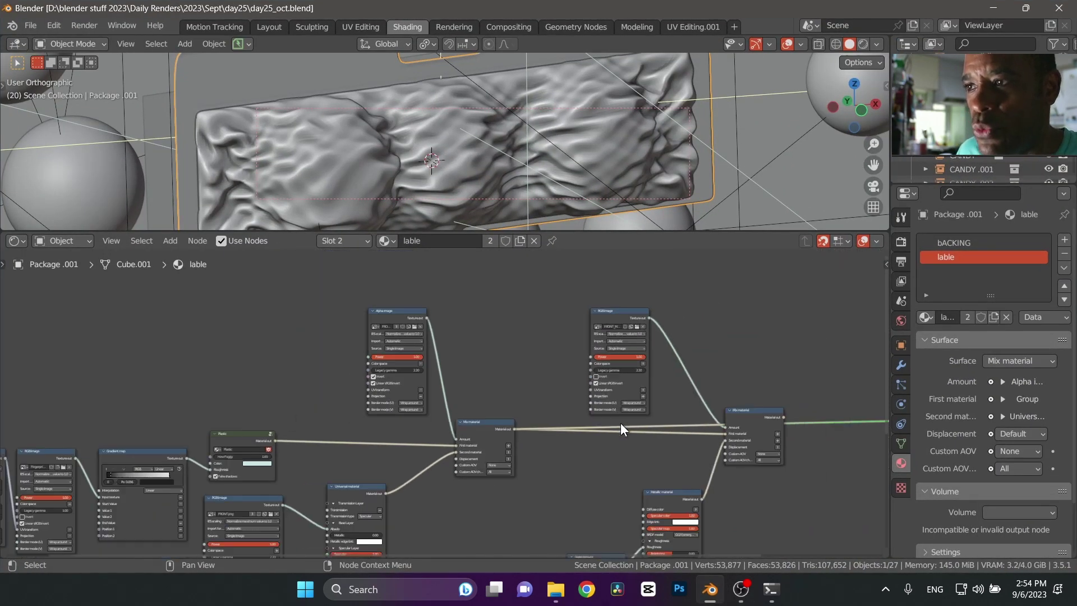
{"action": "key", "text": "ctrl+space"}
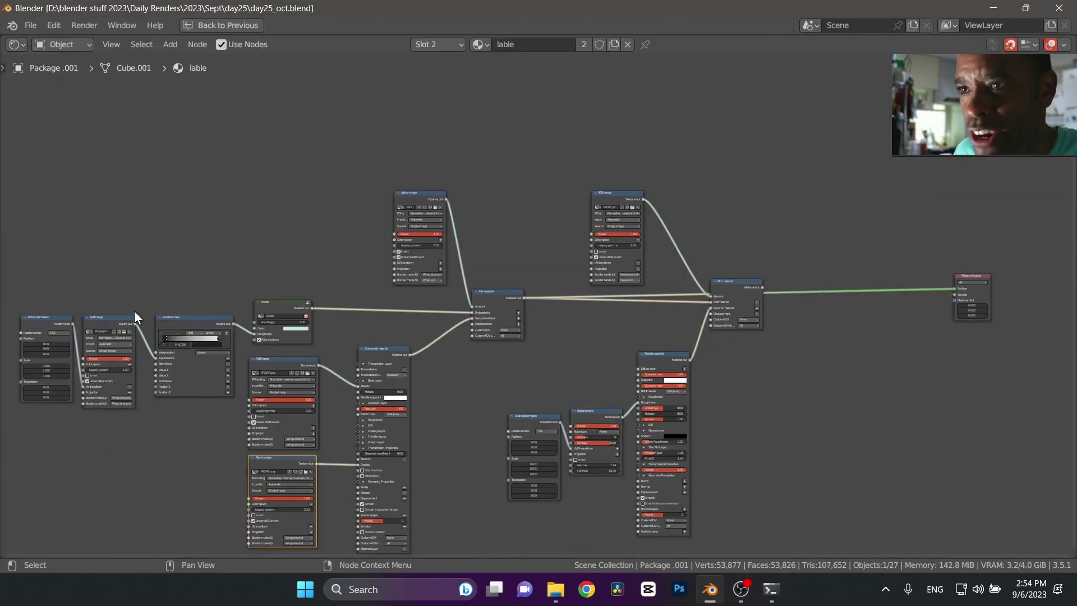
{"action": "left_click", "coordinate": [55, 307]}
{"action": "left_click_drag", "start_coordinate": [443, 175], "coordinate": [412, 123]}
{"action": "left_click_drag", "start_coordinate": [513, 270], "coordinate": [493, 244]}
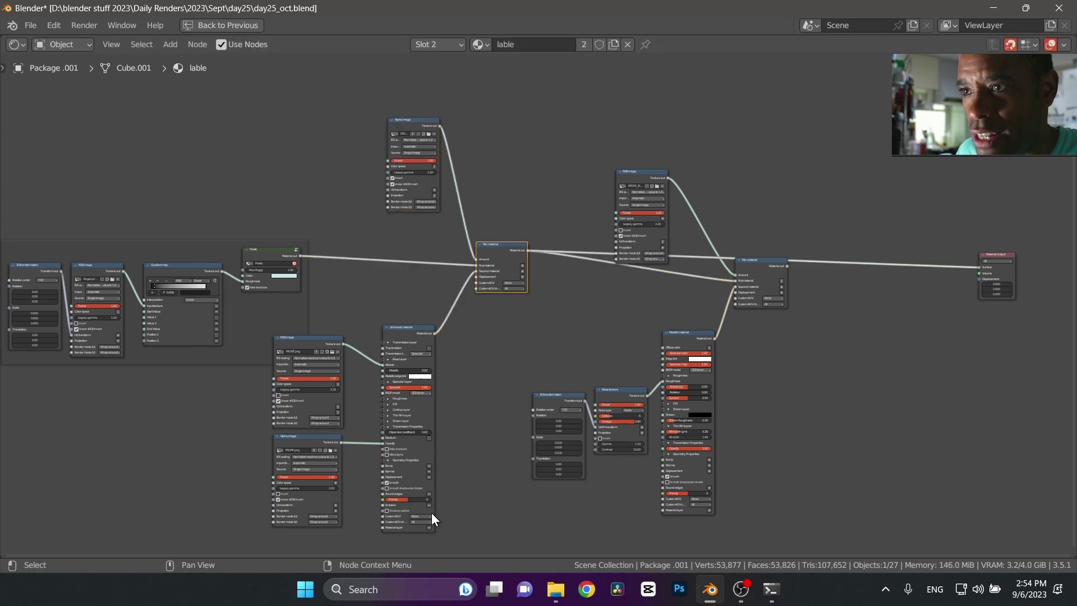
- Enclose the Universal material and its two FRONT.png image nodes in a frame and move the frame lower in the tree
{"action": "left_click_drag", "start_coordinate": [463, 533], "coordinate": [272, 335]}
{"action": "key", "text": "ctrl+j"}
{"action": "left_click_drag", "start_coordinate": [416, 332], "coordinate": [429, 386]}
- Connect the second Mix material's output to the Material Output's Surface input and move the RGB image node above it higher
{"action": "middle_click_drag", "start_coordinate": [597, 355], "coordinate": [389, 379]}
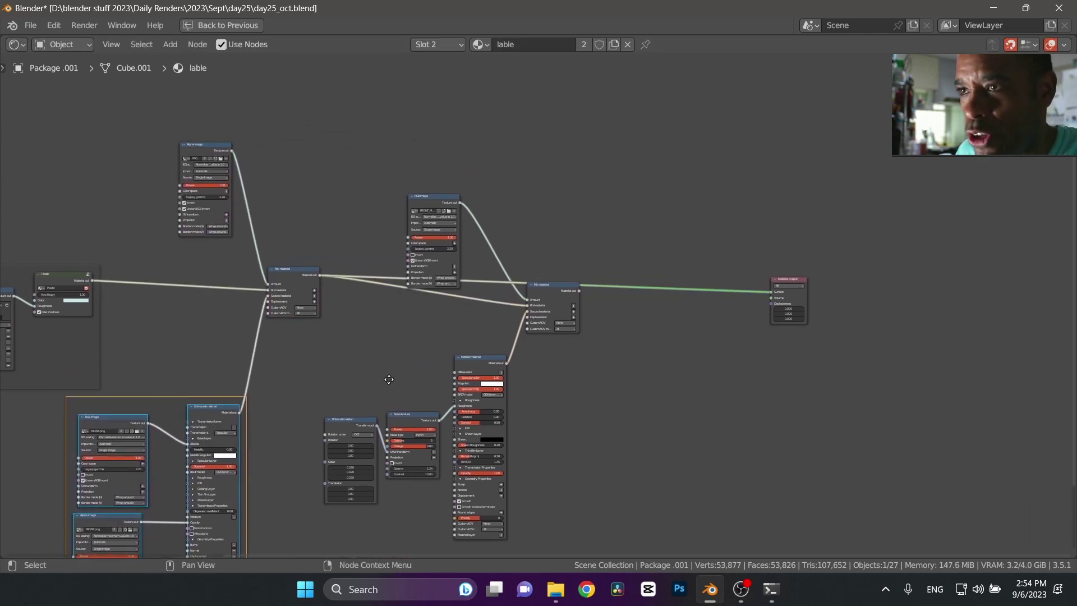
{"action": "scroll", "coordinate": [306, 286], "scroll_direction": "up", "scroll_amount": 1}
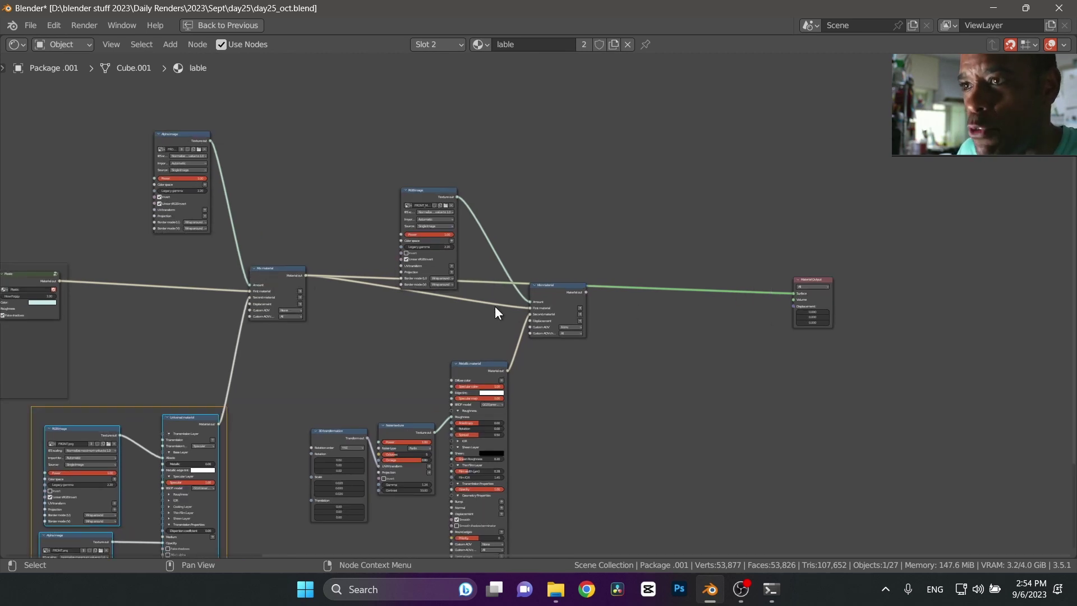
{"action": "scroll", "coordinate": [495, 306], "scroll_direction": "up", "scroll_amount": 3}
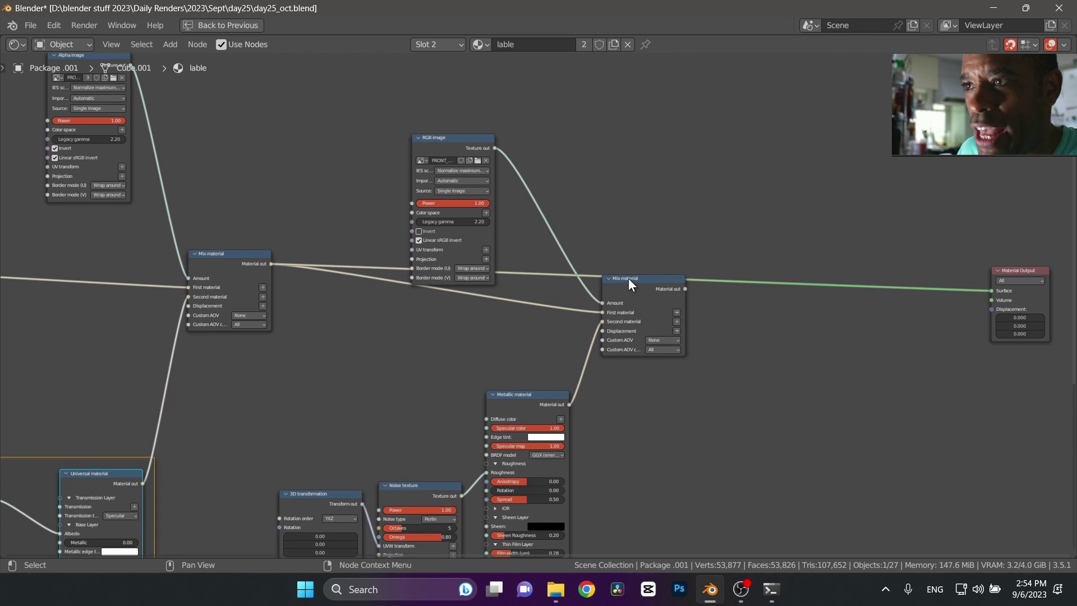
{"action": "left_click_drag", "start_coordinate": [628, 279], "coordinate": [678, 279]}
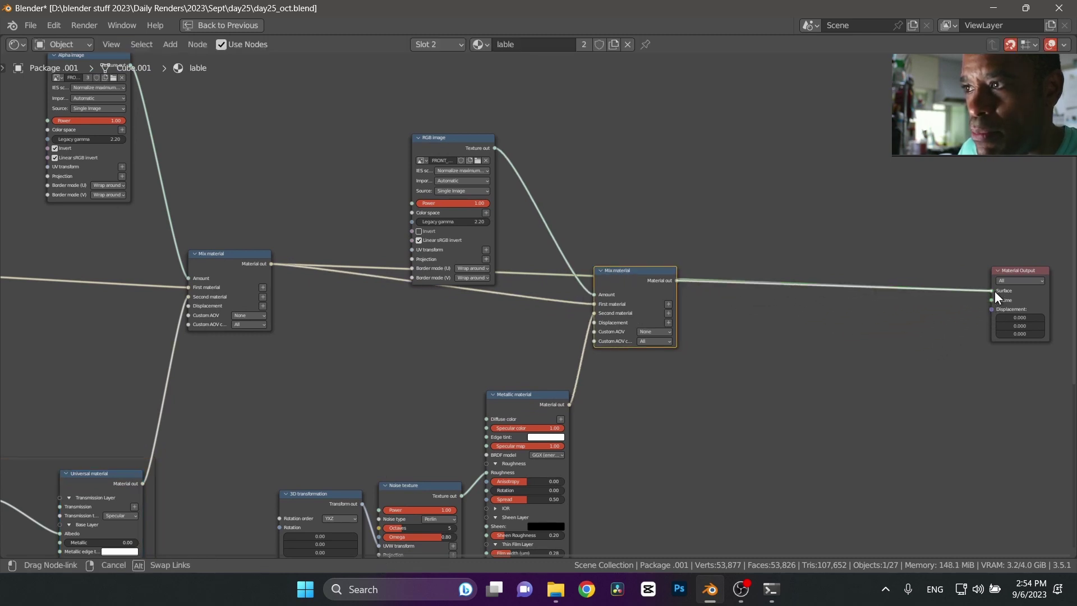
{"action": "left_click_drag", "start_coordinate": [449, 138], "coordinate": [449, 88]}
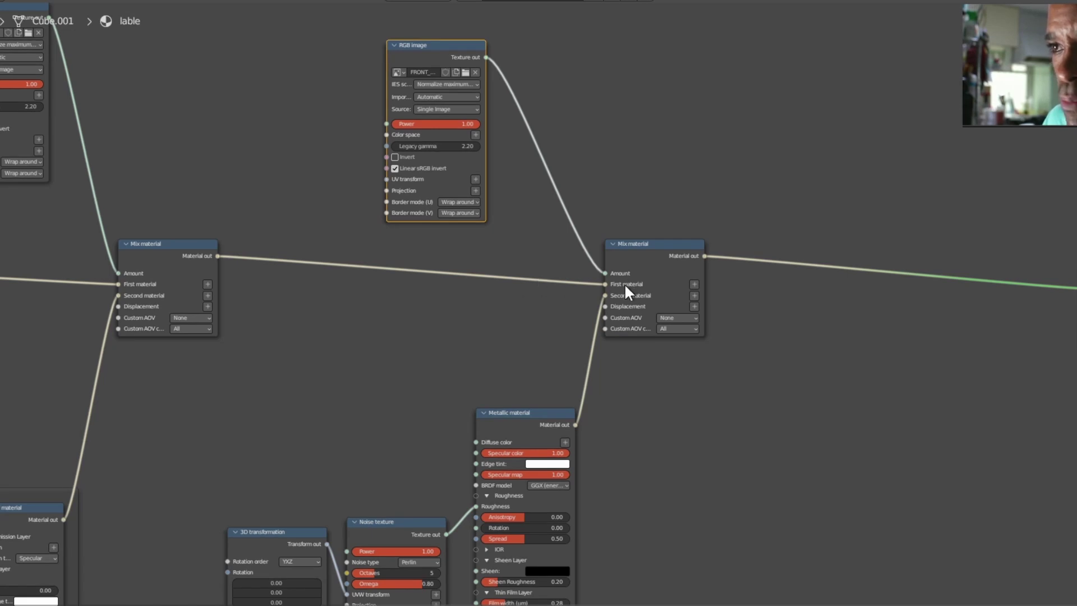
- Enclose the Metallic material, Noise texture and 3D transformation nodes in a frame, and select the RGB image node feeding the second Mix material's Amount
{"action": "middle_click_drag", "start_coordinate": [624, 284], "coordinate": [653, 166]}
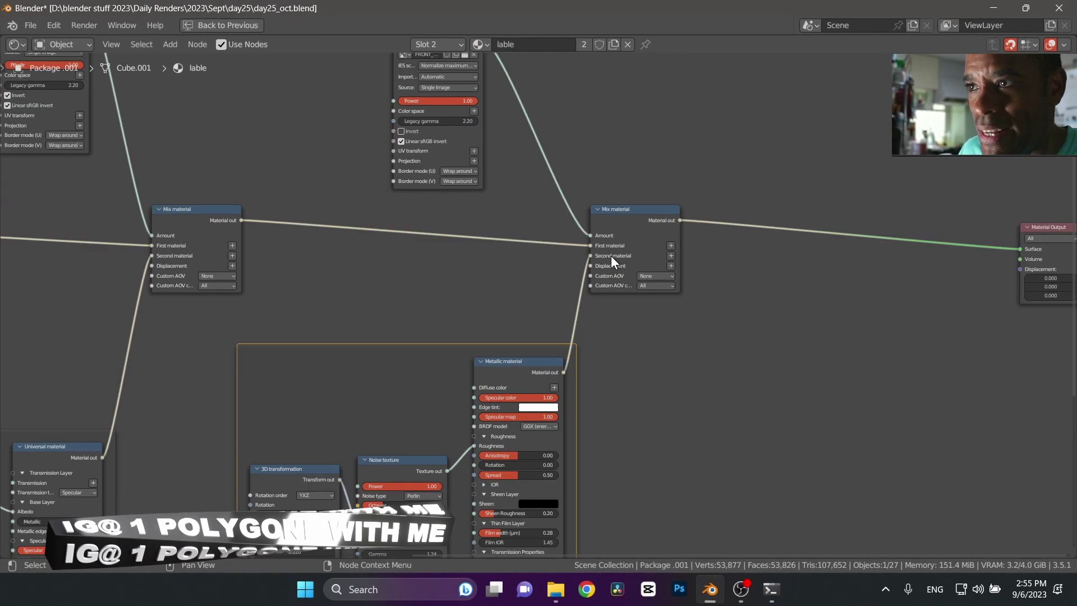
{"action": "middle_click_drag", "start_coordinate": [587, 165], "coordinate": [607, 312]}
{"action": "left_click", "coordinate": [442, 184]}
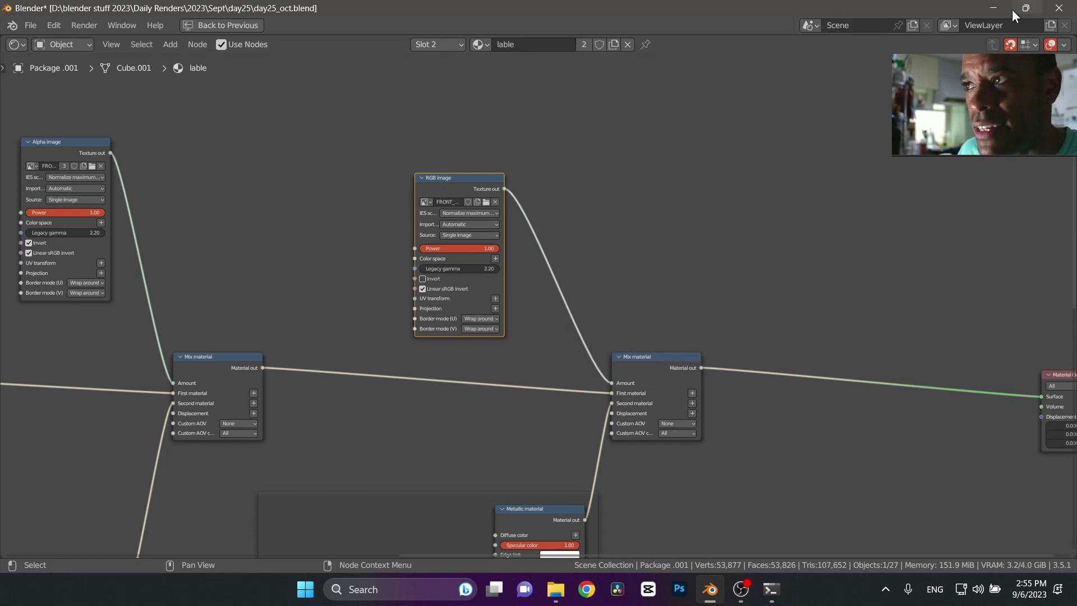
- Minimize Blender to view the Jawbreaker package render, and look over the Octane Blender Jawbreaker Shader page on Gumroad in the browser
{"action": "left_click", "coordinate": [992, 8]}
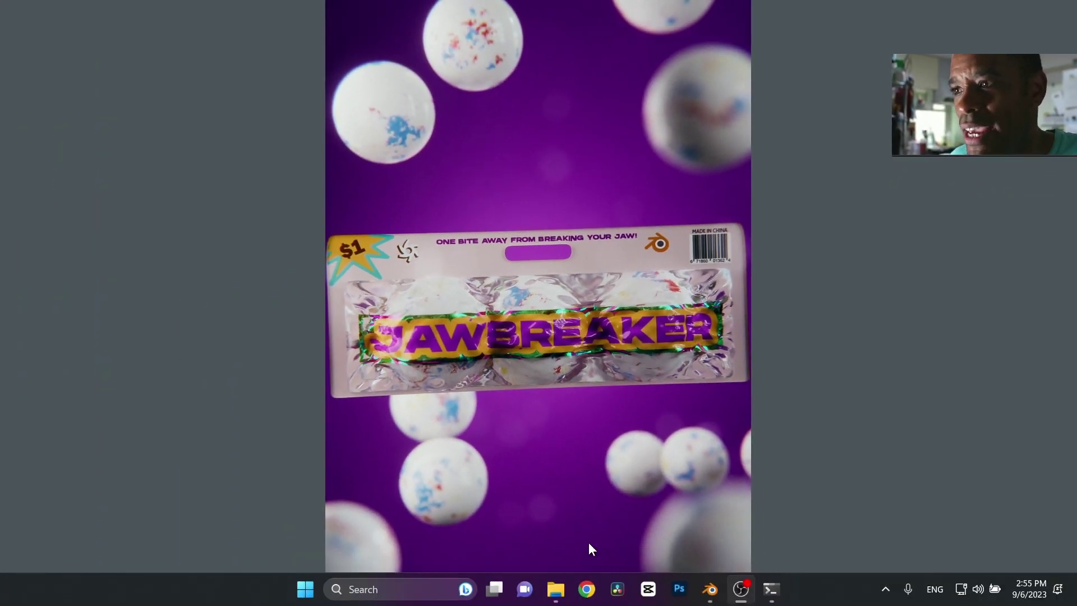
{"action": "key", "text": "alt+Tab"}
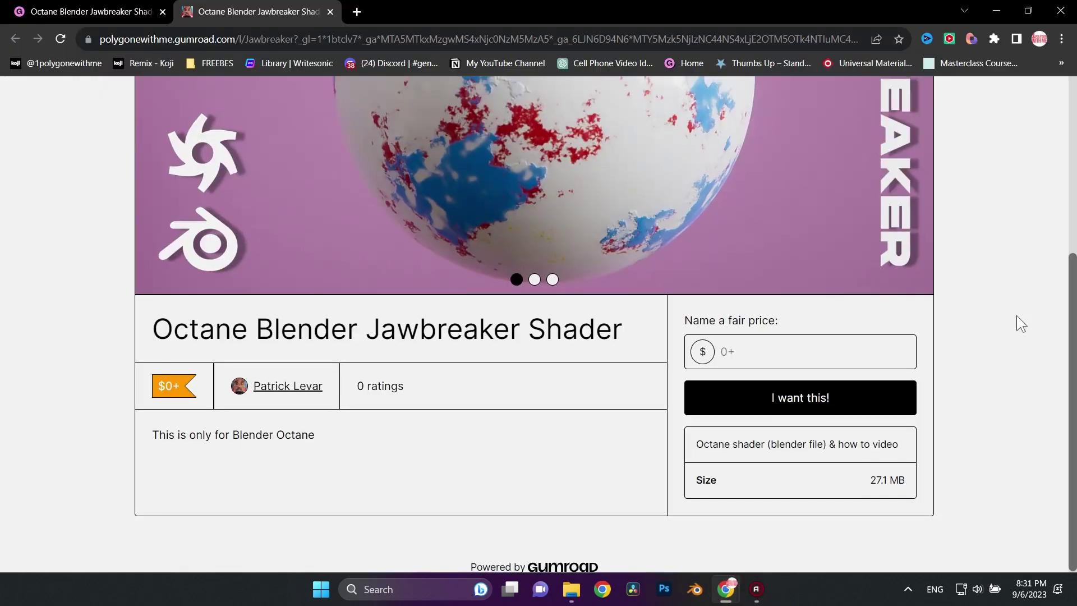
{"action": "scroll", "coordinate": [1018, 321], "scroll_direction": "up", "scroll_amount": 3}
{"action": "scroll", "coordinate": [1021, 323], "scroll_direction": "up", "scroll_amount": 2}
{"action": "scroll", "coordinate": [1020, 324], "scroll_direction": "down", "scroll_amount": 1}
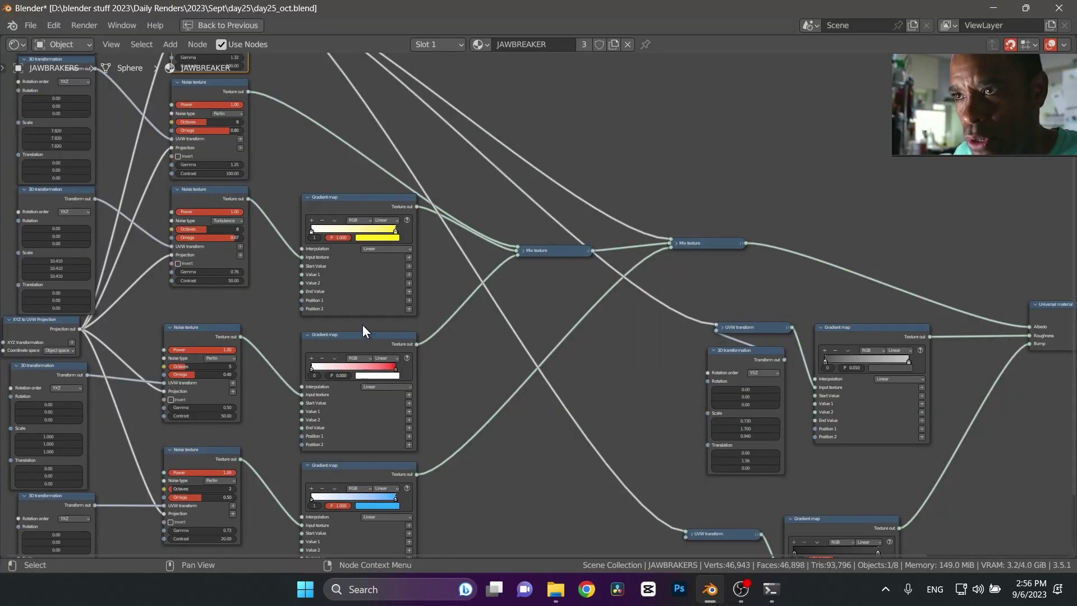
- Examine the JAWBREAKER material's node tree in Blender, from the noise textures and gradient maps through the Mix textures to the Universal material
{"action": "middle_click_drag", "start_coordinate": [362, 325], "coordinate": [413, 369]}
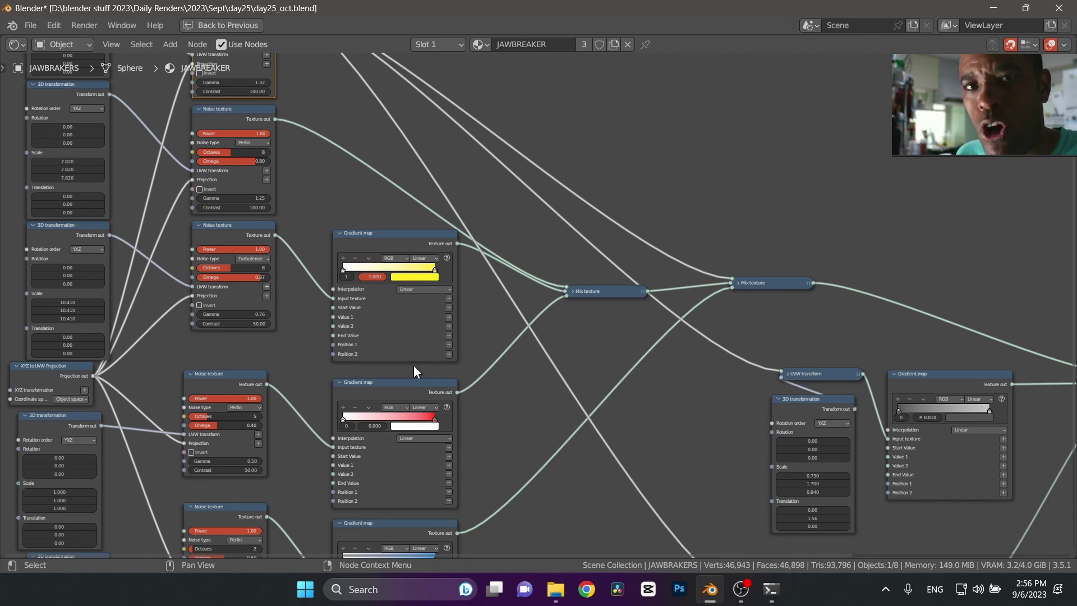
{"action": "scroll", "coordinate": [455, 364], "scroll_direction": "down", "scroll_amount": 2}
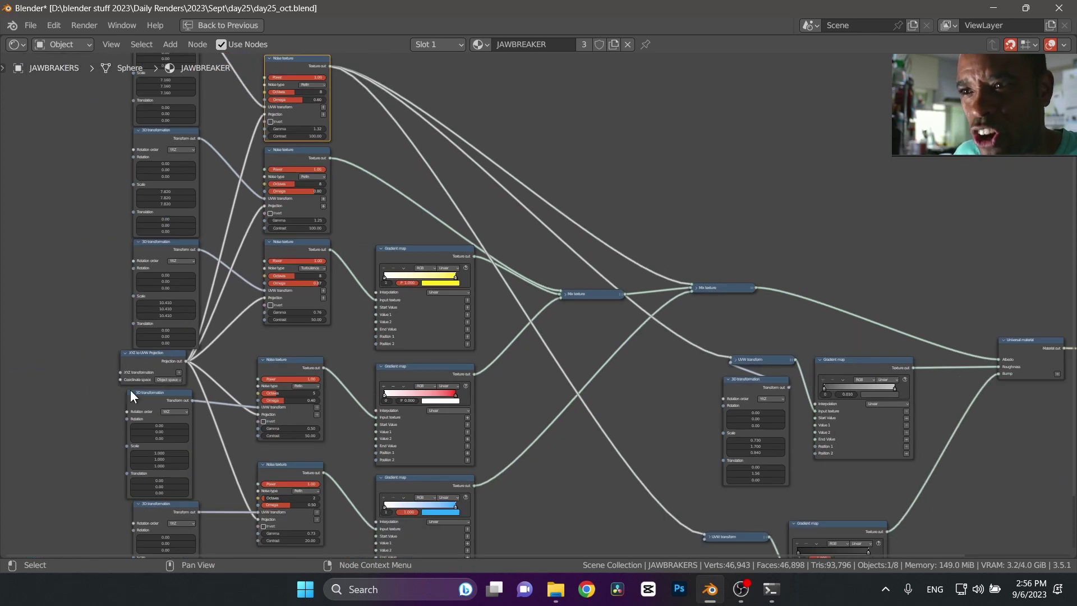
{"action": "scroll", "coordinate": [654, 320], "scroll_direction": "up", "scroll_amount": 2}
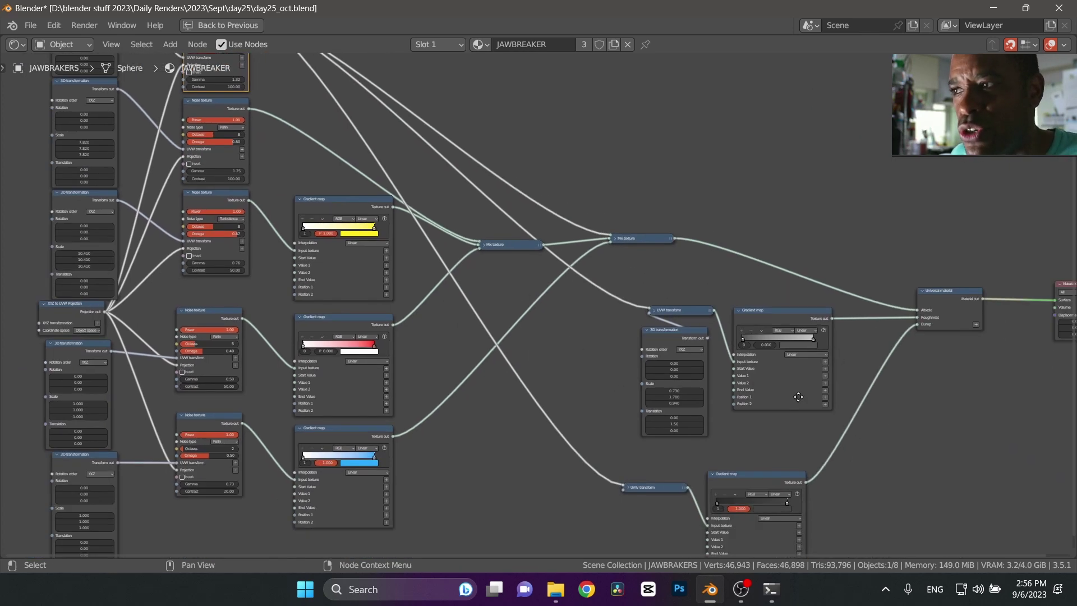
{"action": "scroll", "coordinate": [543, 347], "scroll_direction": "down", "scroll_amount": 3}
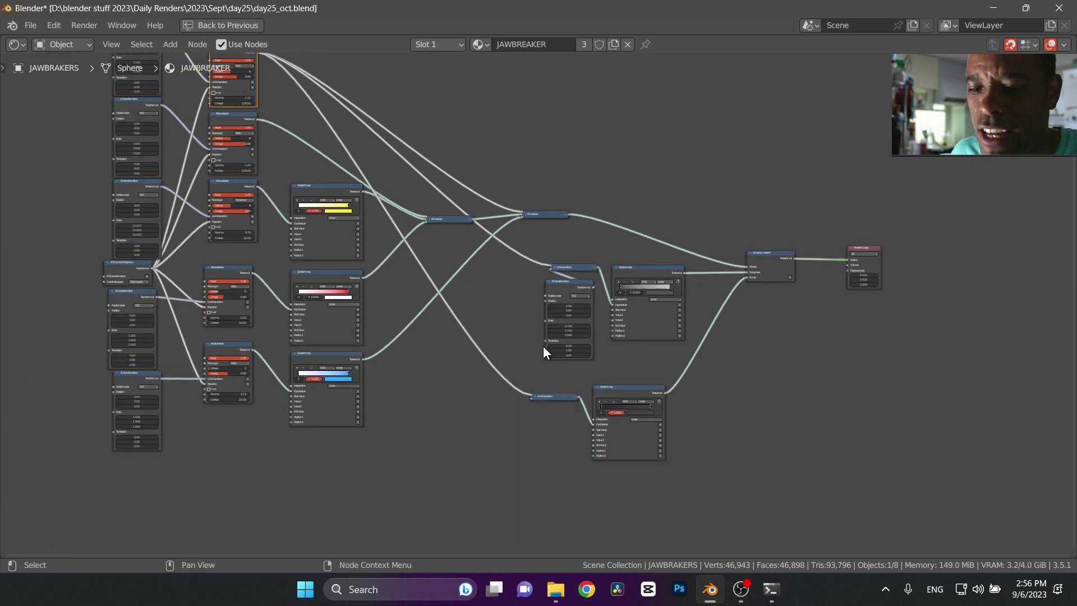